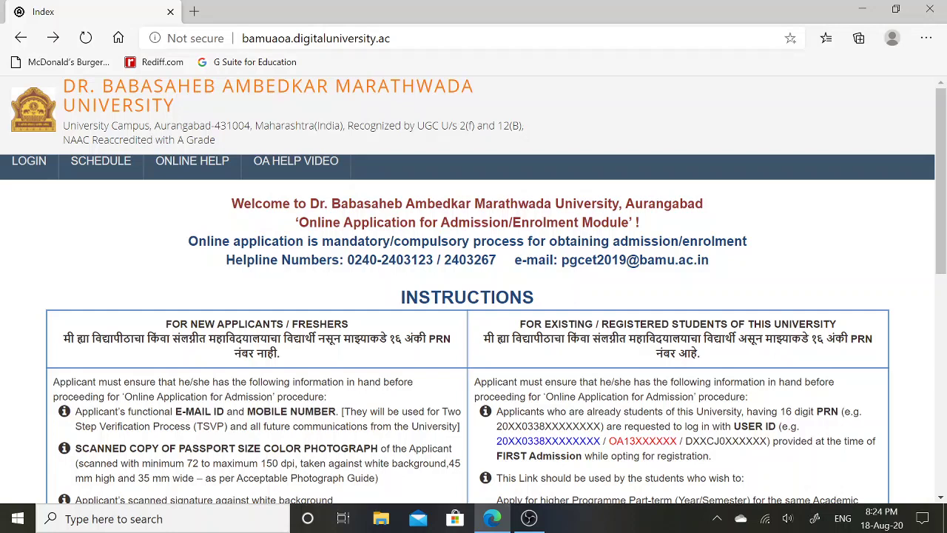
Read through the portal's instructions for existing students.
left_click_drag(242, 38, 391, 38)
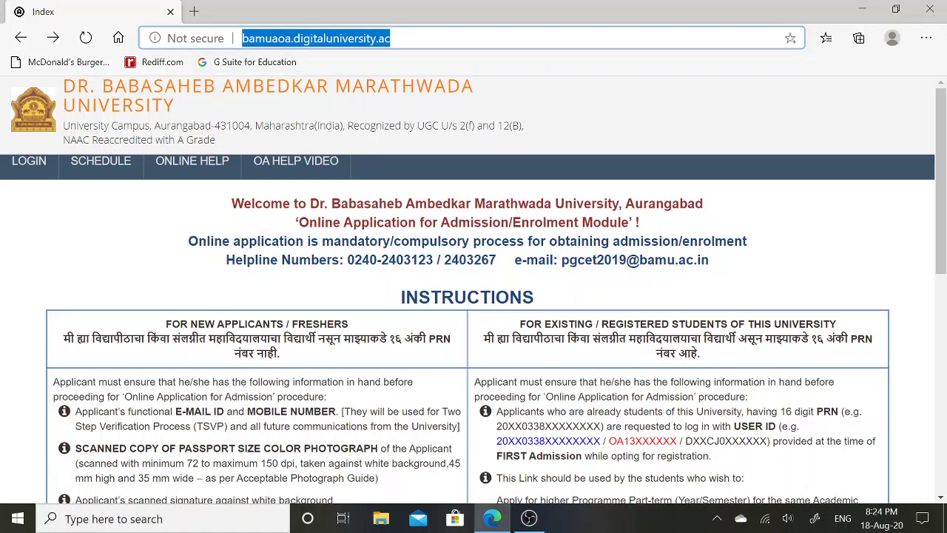
scroll(474, 296, "down", 3)
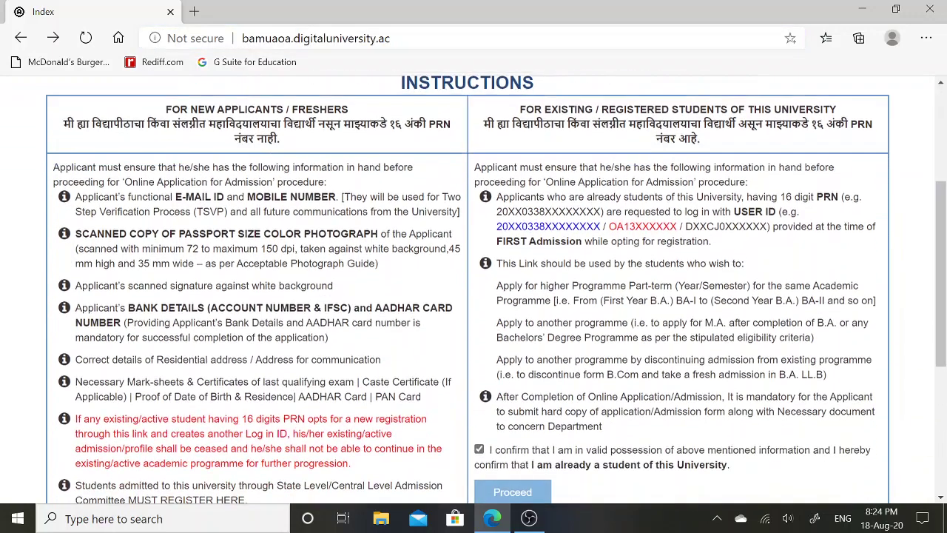
left_click_drag(521, 109, 740, 466)
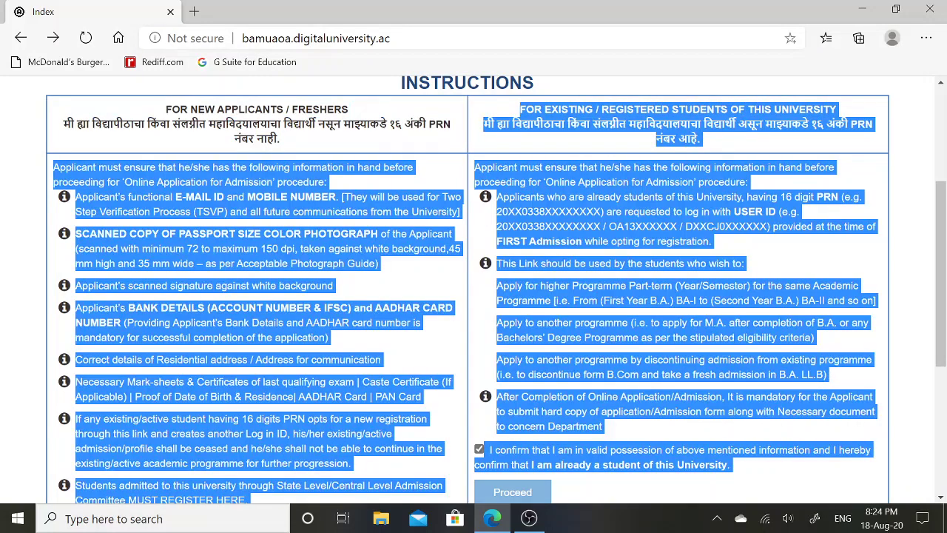
left_click(770, 473)
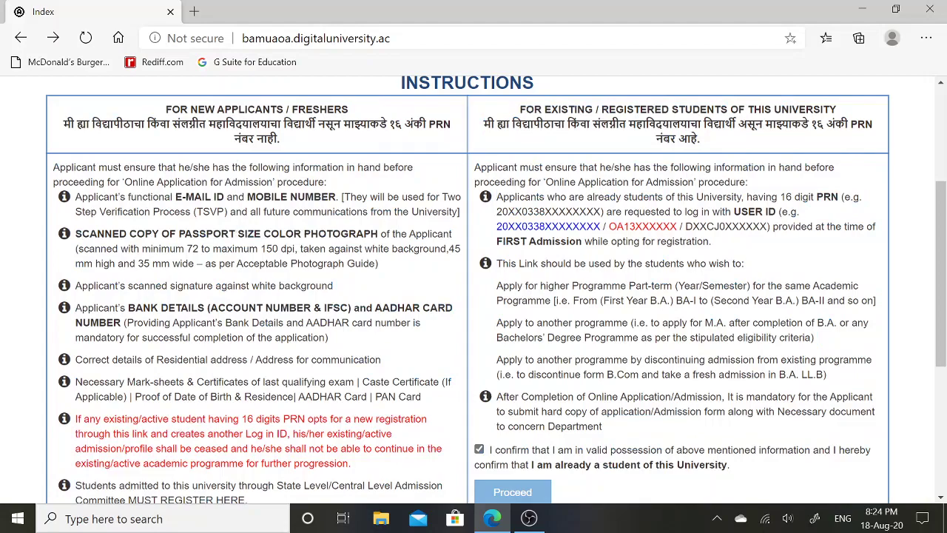
left_click_drag(475, 167, 717, 518)
left_click_drag(941, 385, 941, 251)
Tick 'I am already a student of this University' to enable Proceed.
left_click(814, 333)
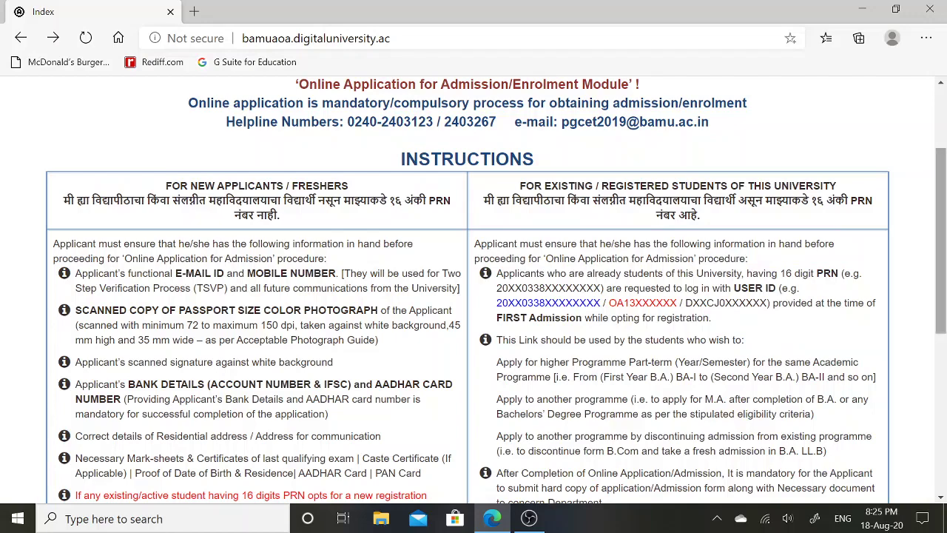
scroll(497, 292, "down", 4)
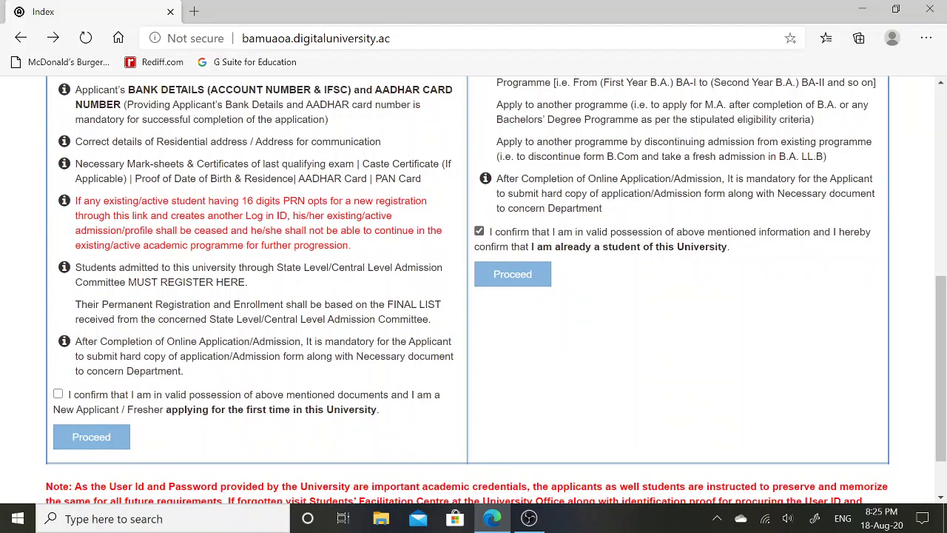
left_click(479, 230)
left_click(479, 230)
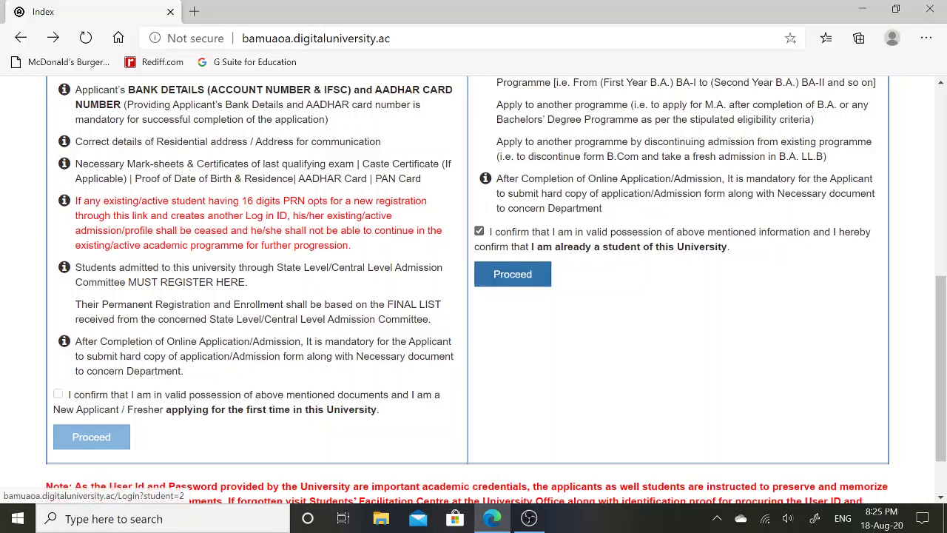
Go to the existing-student login and tick 'I have my 16 digit enrollment number/PRN'.
left_click(516, 274)
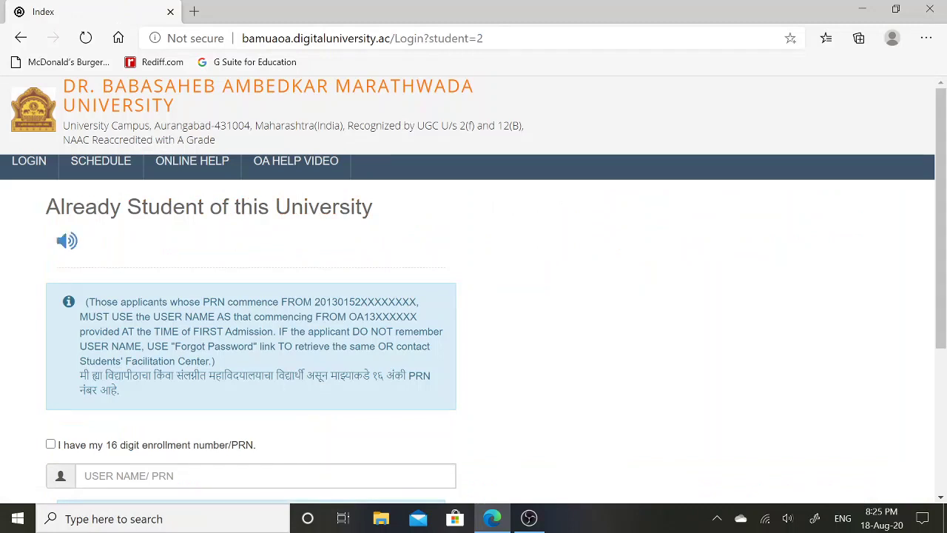
left_click_drag(46, 206, 373, 206)
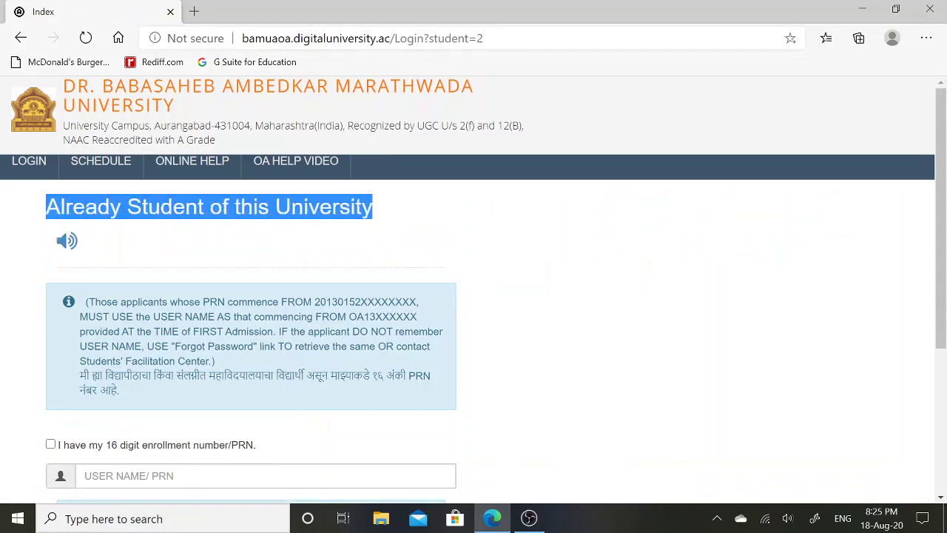
scroll(474, 289, "down", 2)
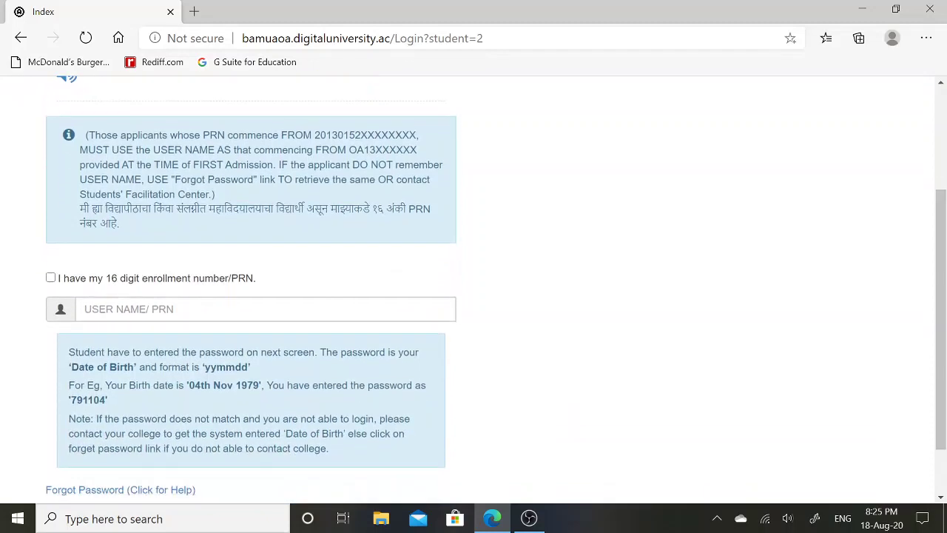
left_click_drag(106, 278, 256, 278)
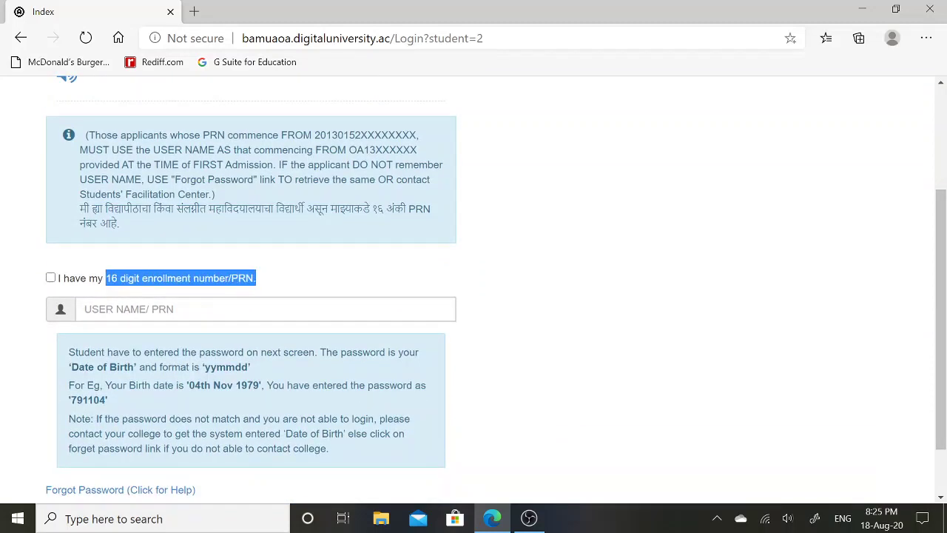
key("Escape")
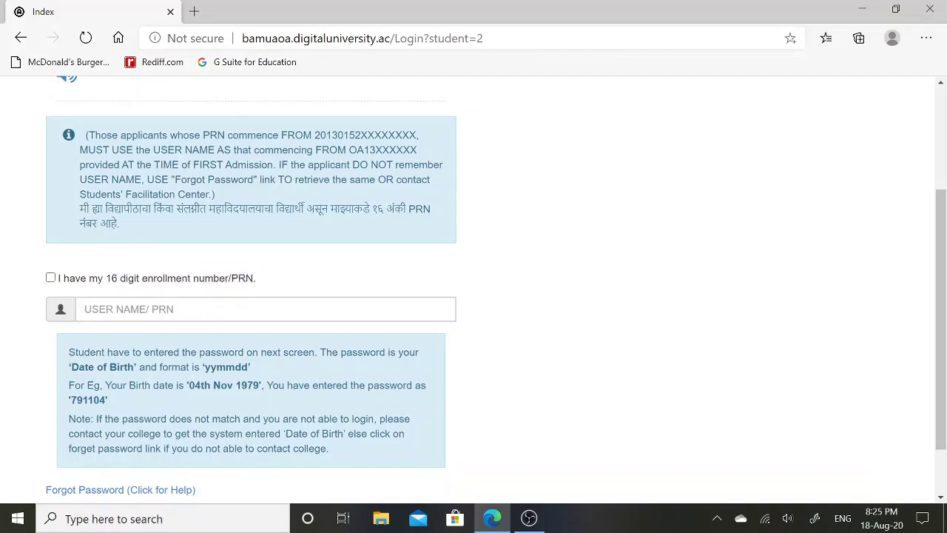
left_click(50, 277)
Fill USER NAME/PRN with the saved PRN starting 2019 and proceed.
left_click(111, 309)
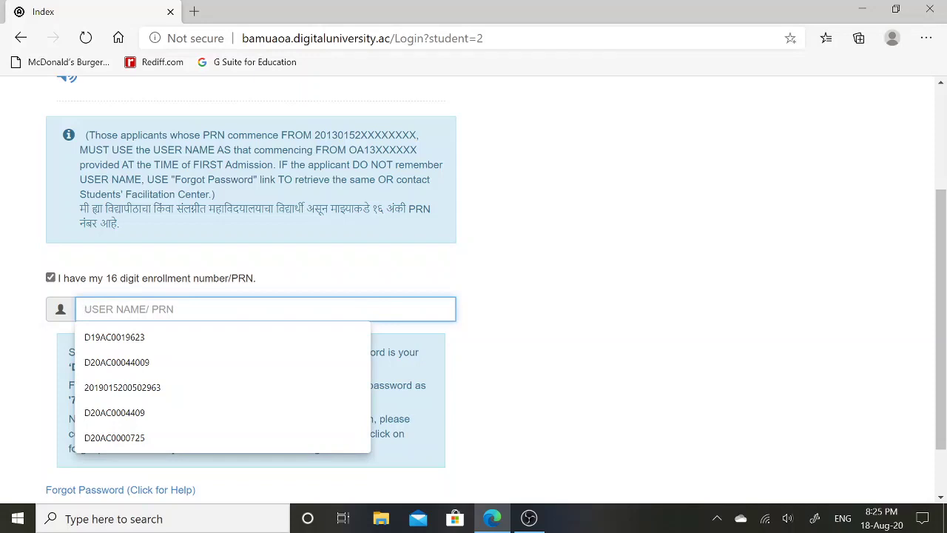
type("2")
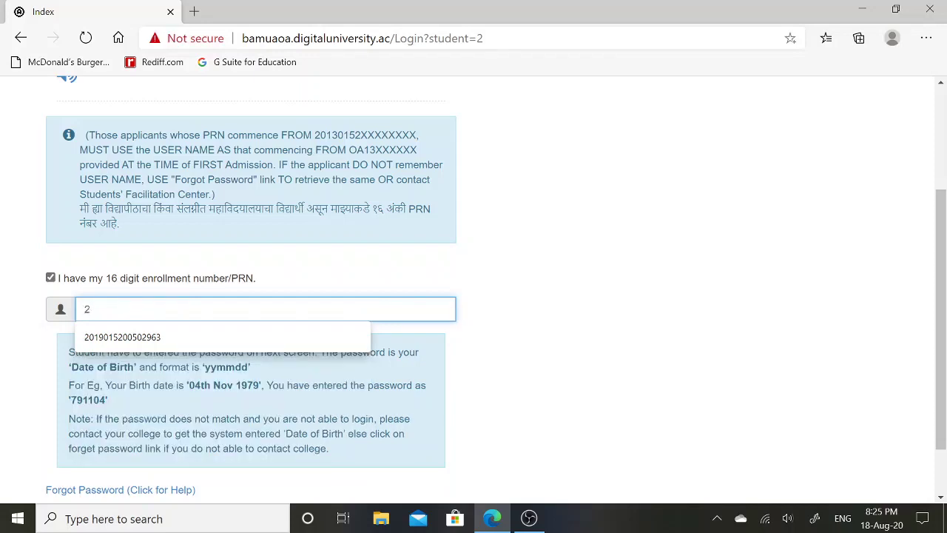
type("019")
key("Down")
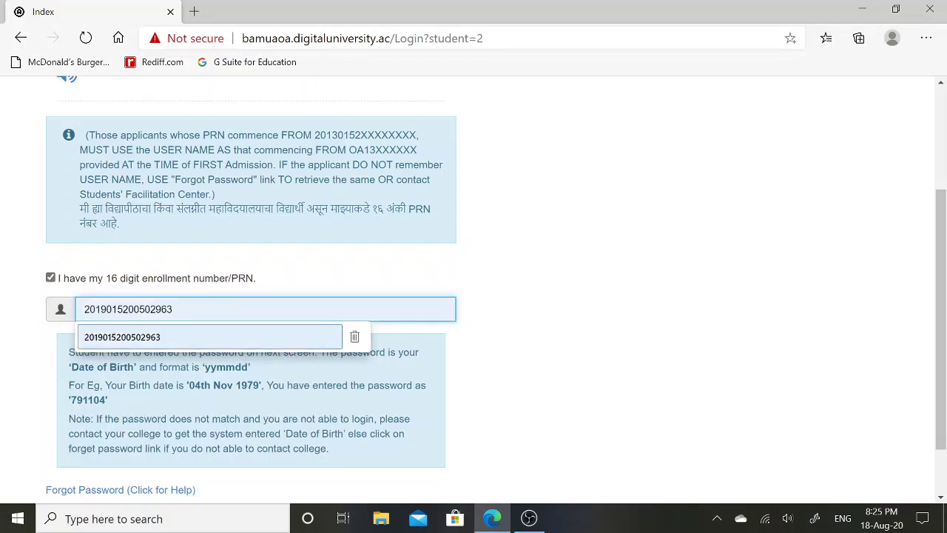
key("Return")
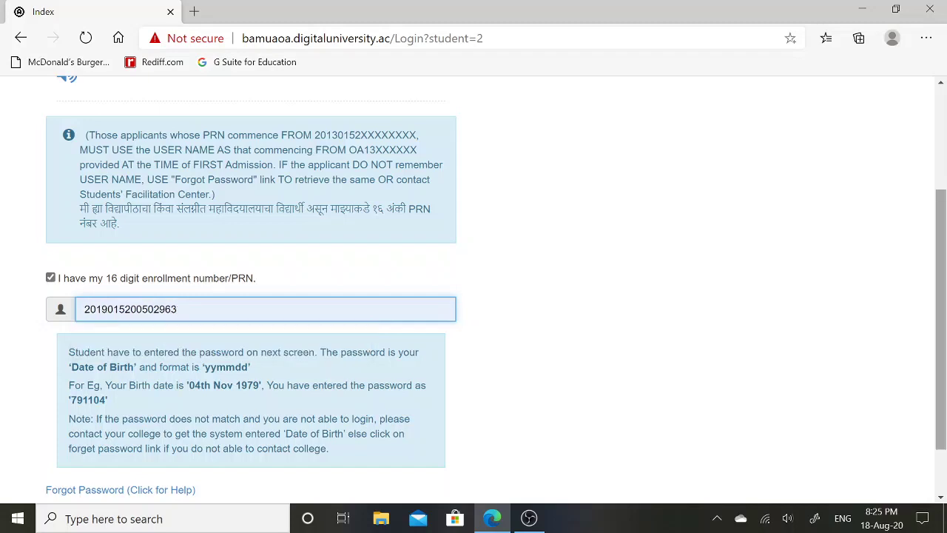
scroll(473, 289, "down", 1)
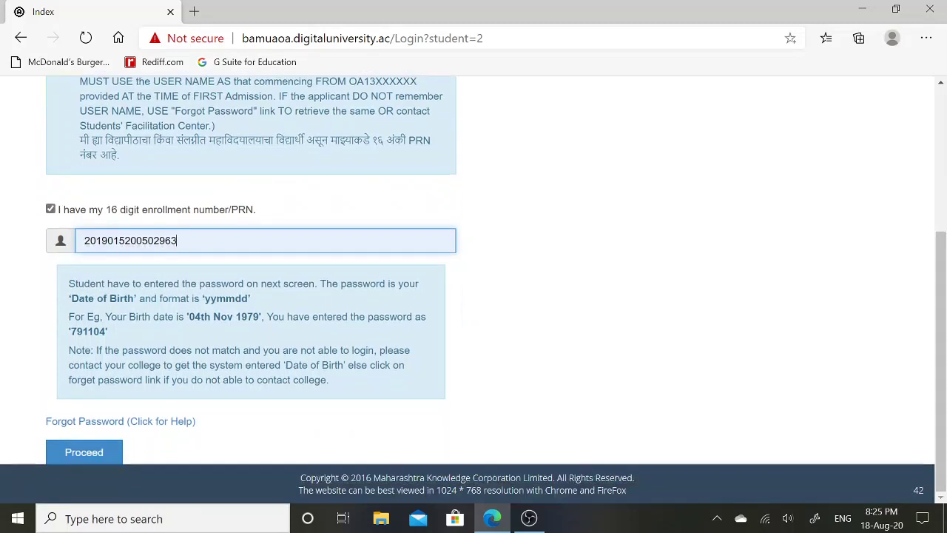
left_click(84, 452)
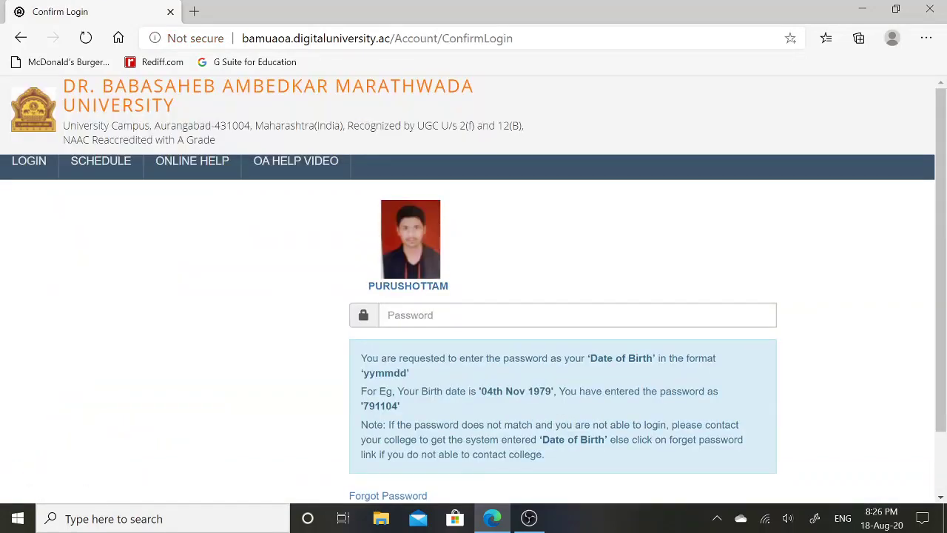
Study the help text explaining the date-of-birth password format, yymmdd.
scroll(473, 296, "down", 2)
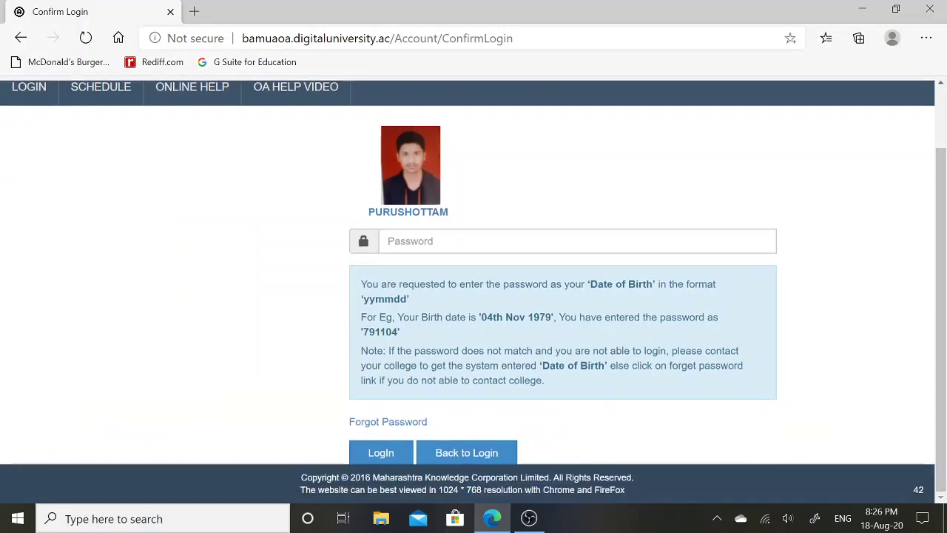
left_click(577, 240)
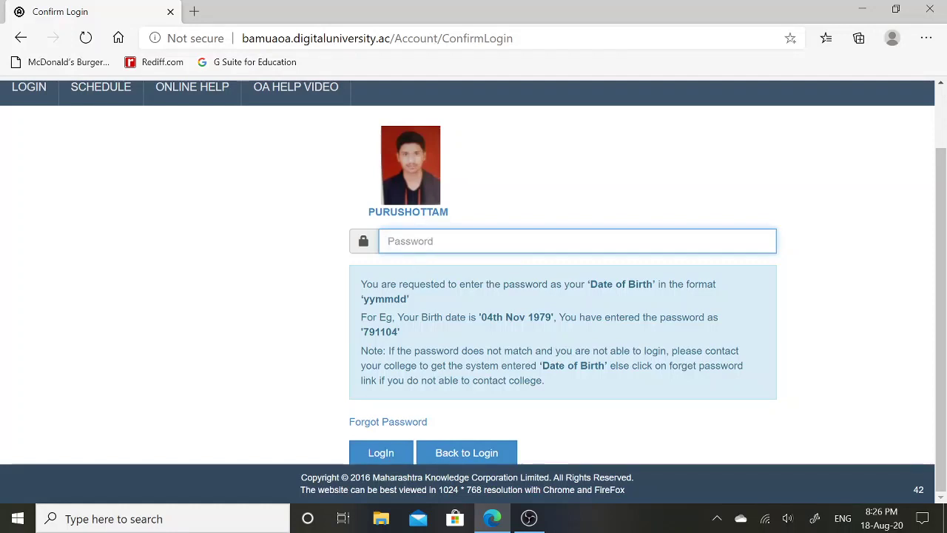
left_click_drag(360, 284, 544, 380)
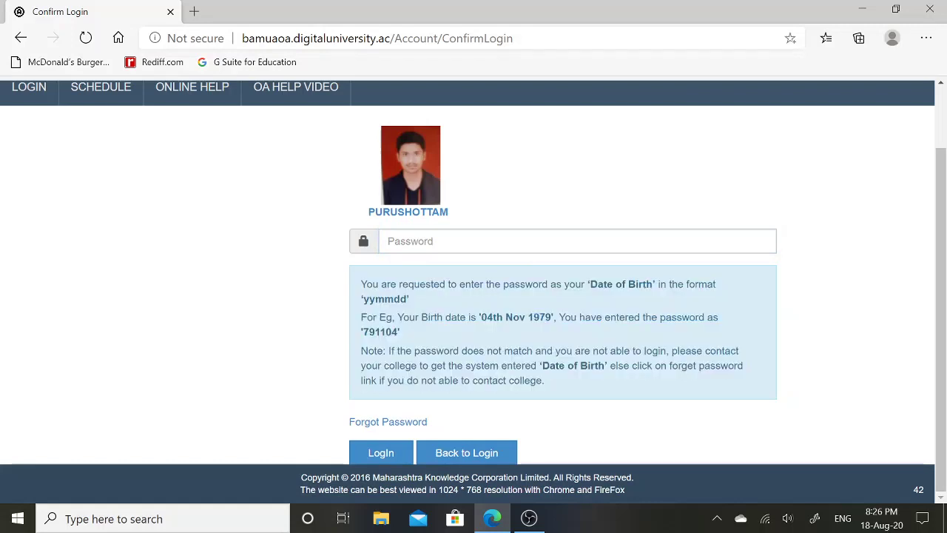
left_click_drag(591, 284, 653, 284)
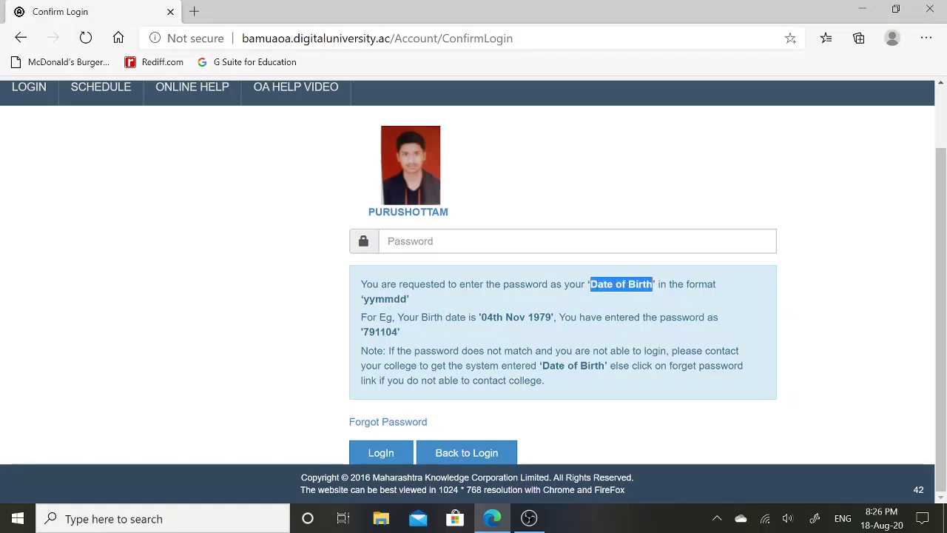
left_click(651, 285)
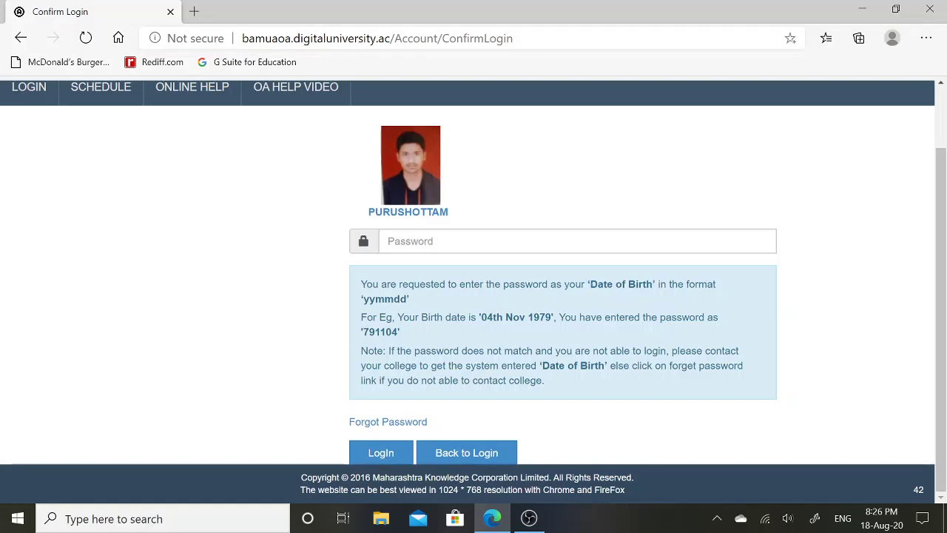
left_click_drag(478, 317, 552, 317)
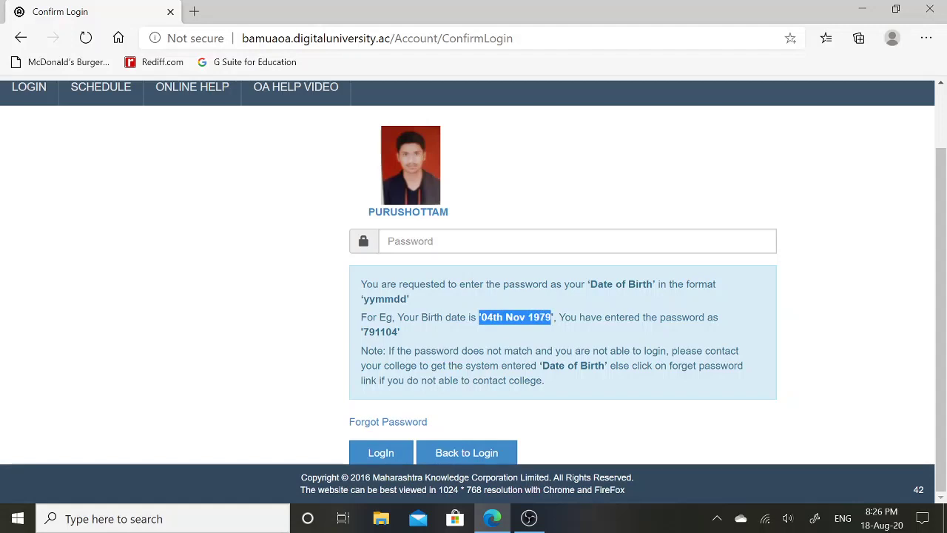
left_click_drag(362, 331, 376, 332)
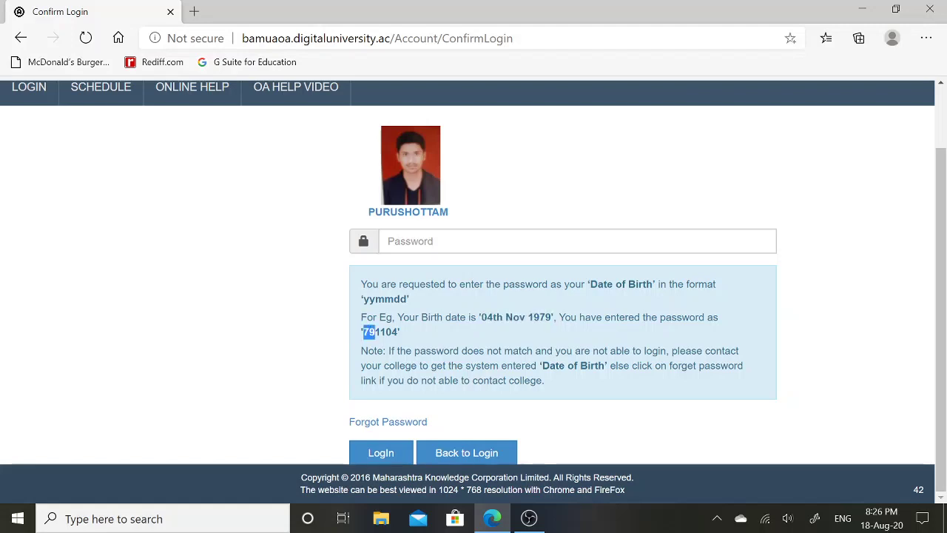
left_click_drag(539, 317, 552, 317)
left_click_drag(368, 331, 375, 331)
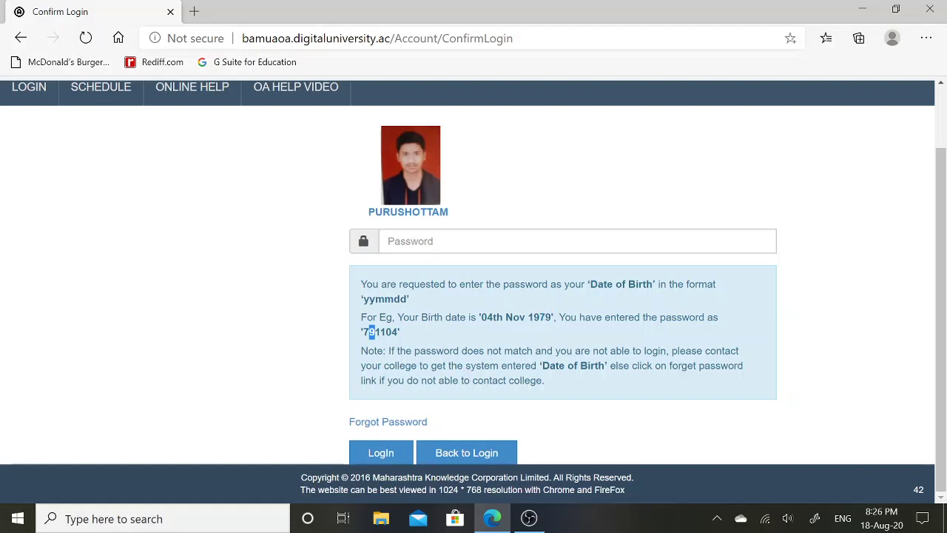
left_click_drag(503, 317, 525, 317)
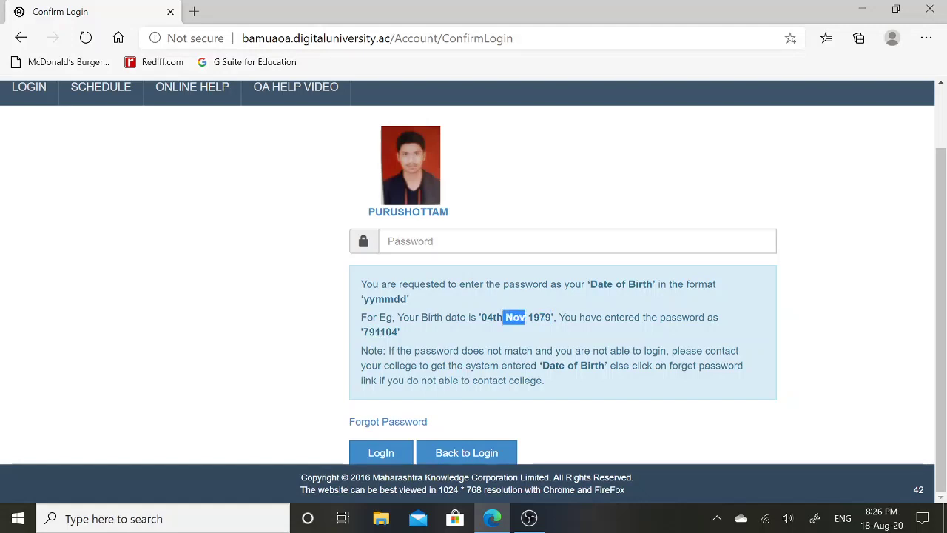
left_click_drag(374, 332, 379, 332)
left_click_drag(385, 331, 400, 331)
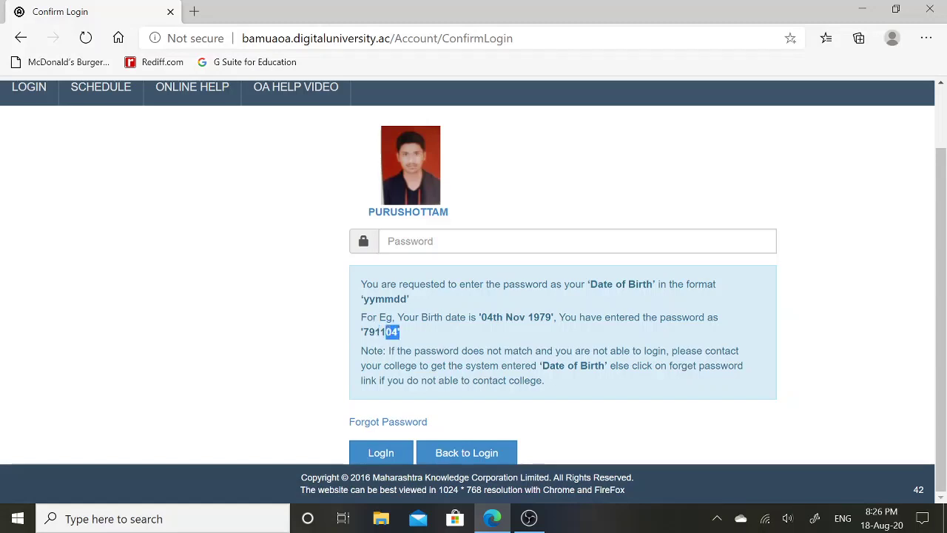
Enter the date-of-birth password in yymmdd format and log in.
left_click(444, 241)
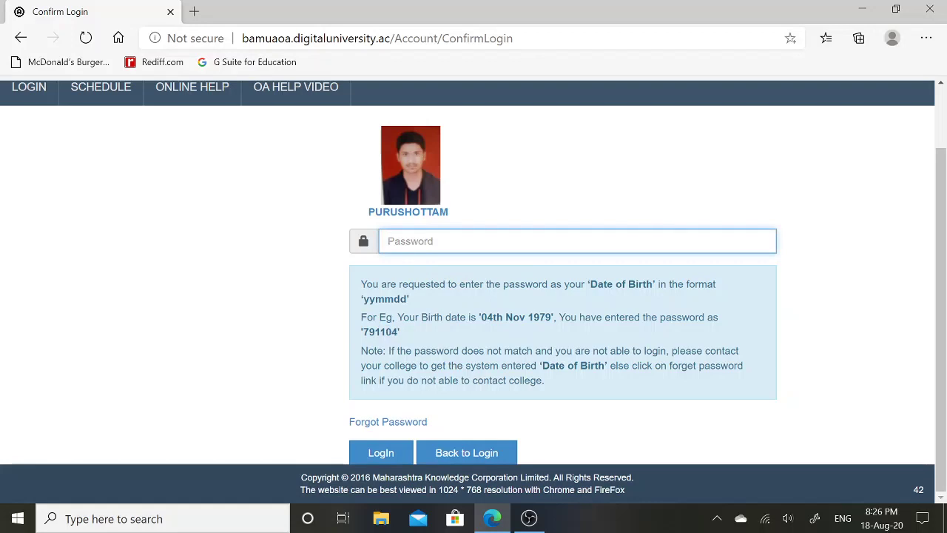
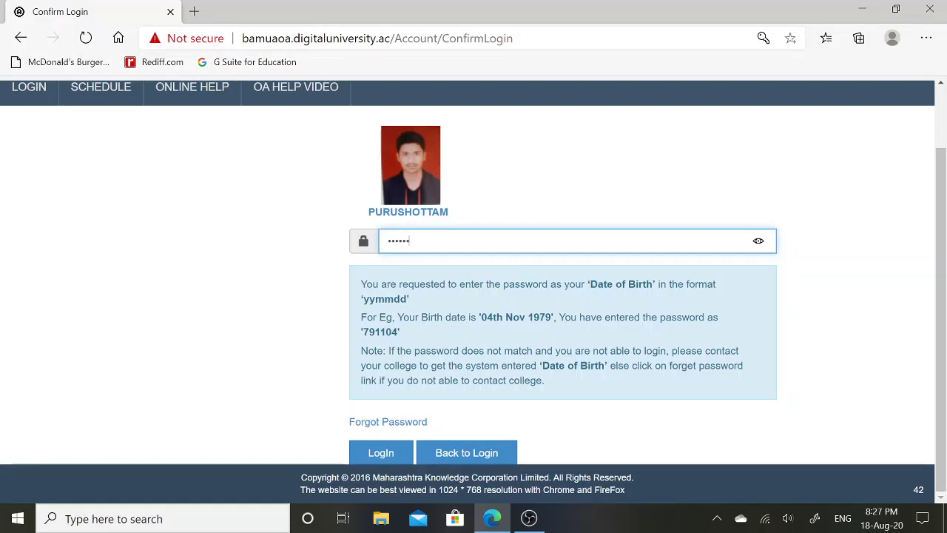
key("Return")
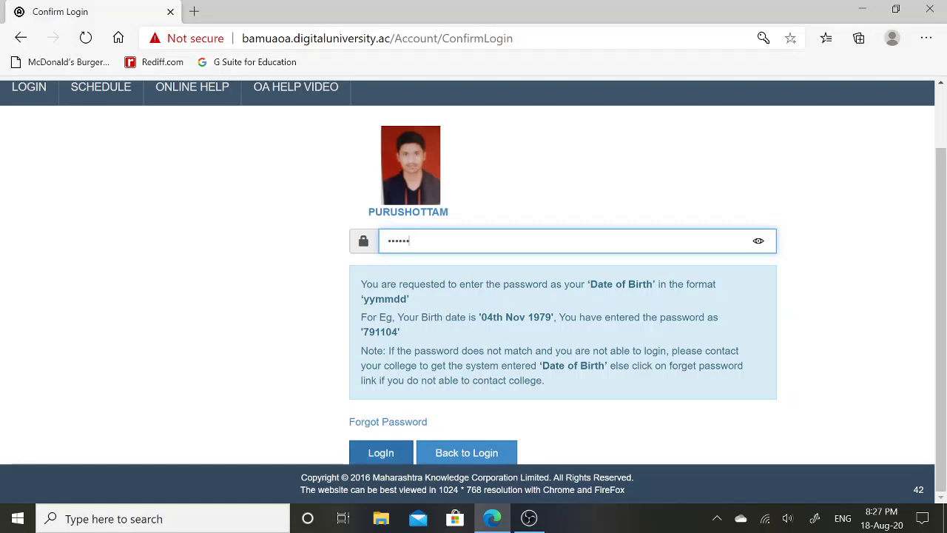
key("Return")
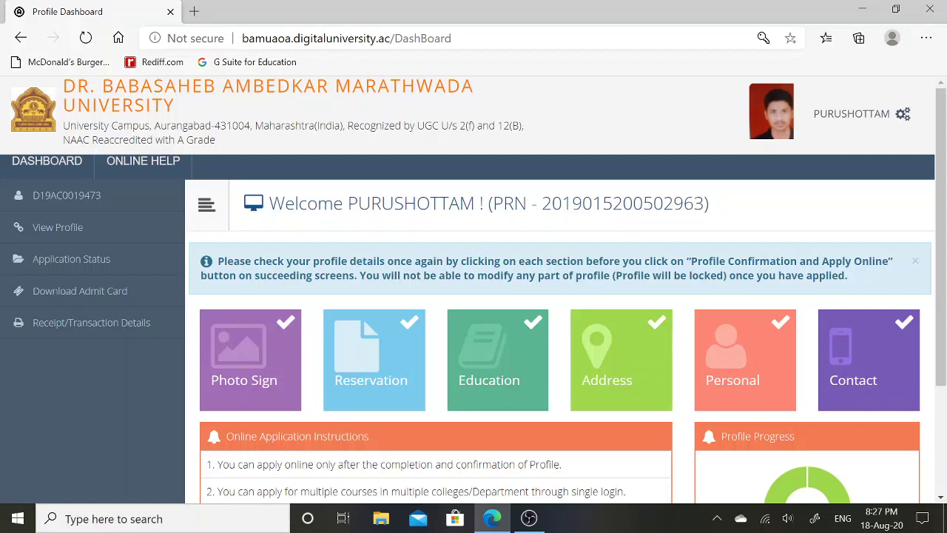
Open Apply Online from the Profile Progress section of the dashboard.
scroll(473, 288, "down", 3)
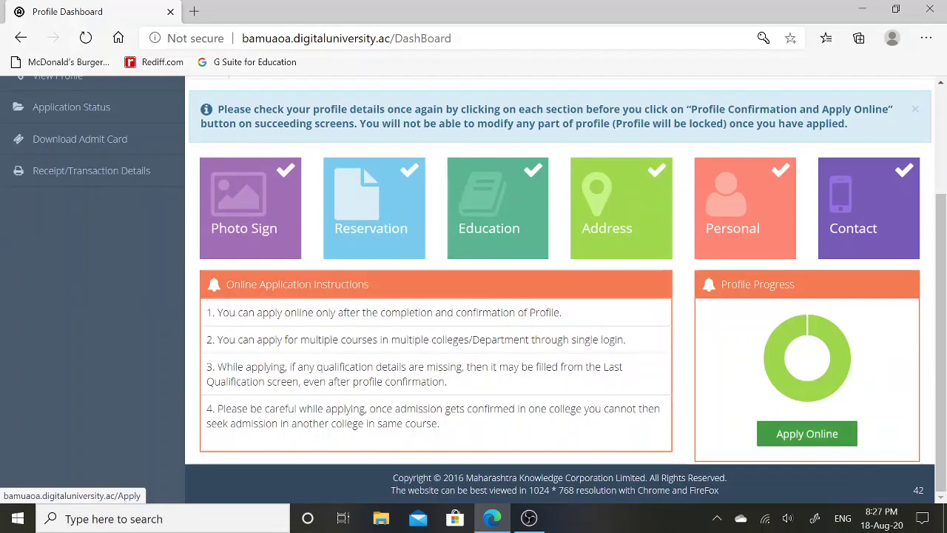
left_click(807, 434)
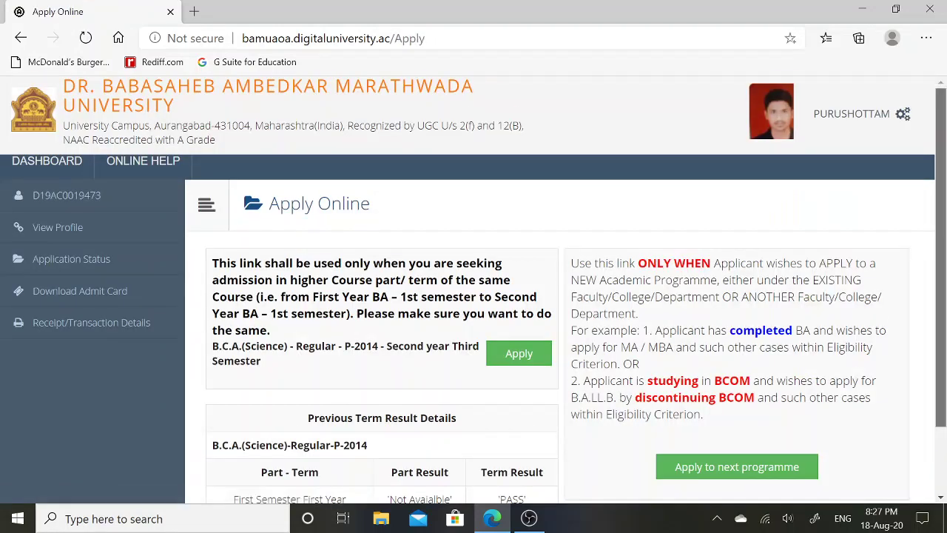
Apply for the B.C.A.(Science) - Regular - P-2014 Second year Third Semester term.
scroll(473, 289, "down", 1)
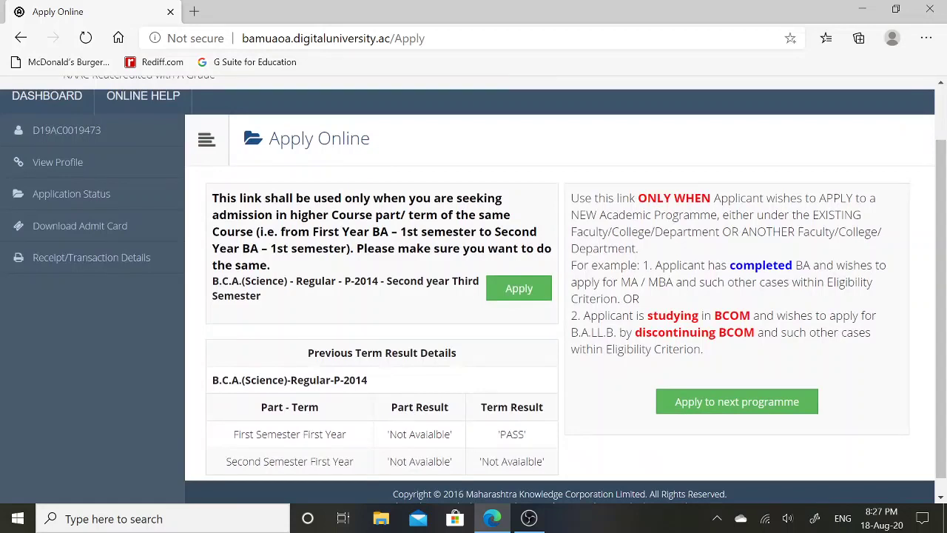
left_click_drag(212, 198, 272, 265)
left_click(274, 266)
left_click_drag(213, 281, 342, 281)
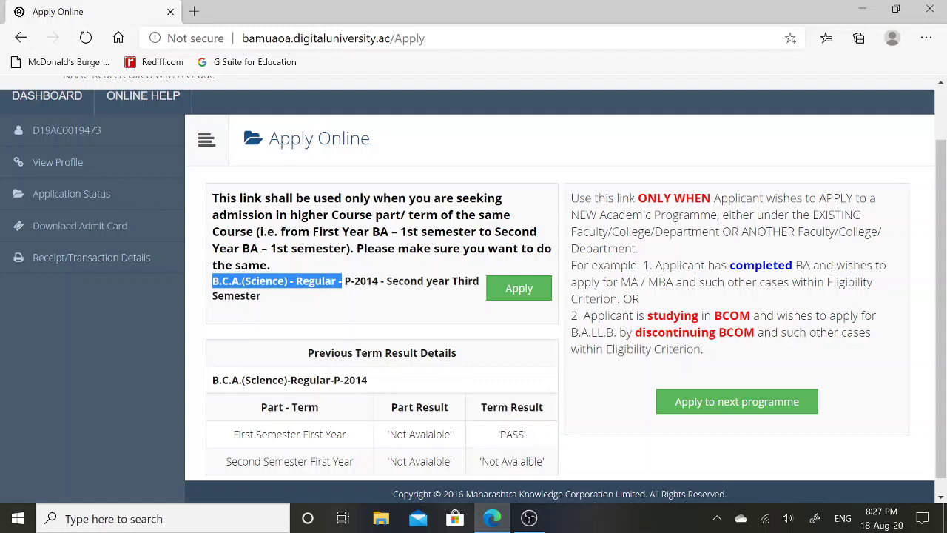
left_click(343, 281)
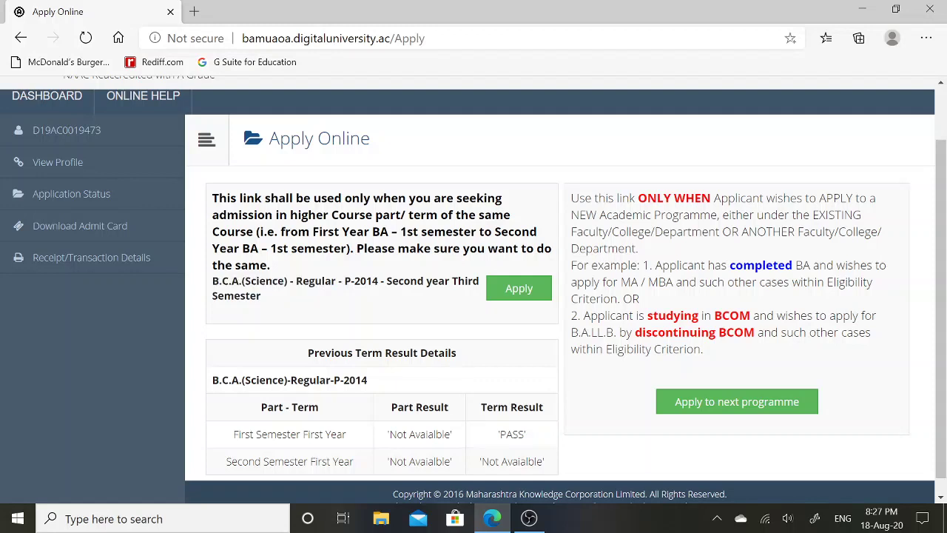
left_click_drag(213, 281, 479, 281)
left_click(378, 281)
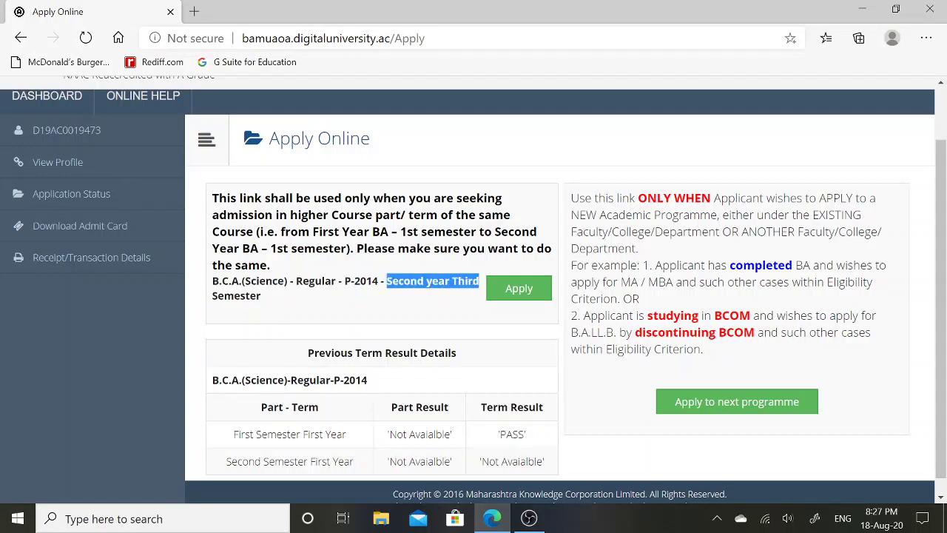
left_click_drag(391, 282, 262, 296)
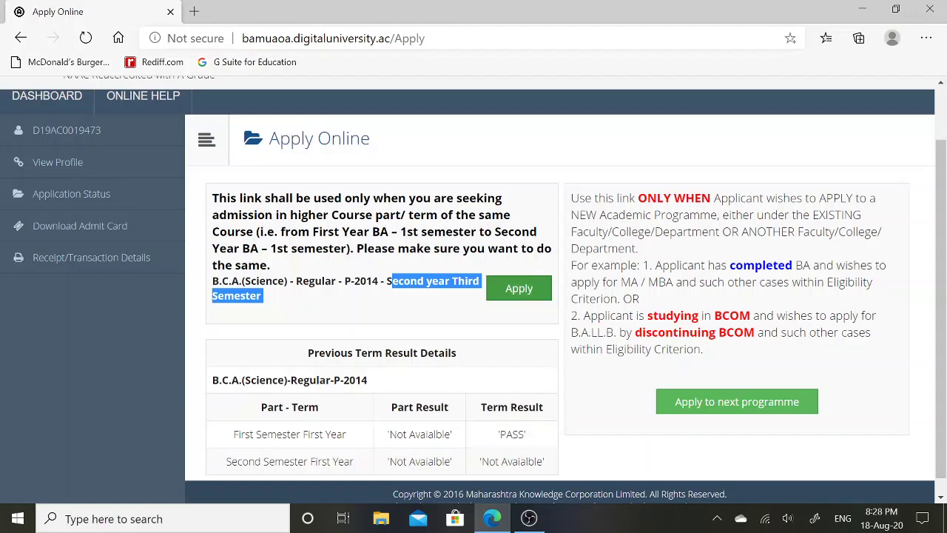
left_click(519, 287)
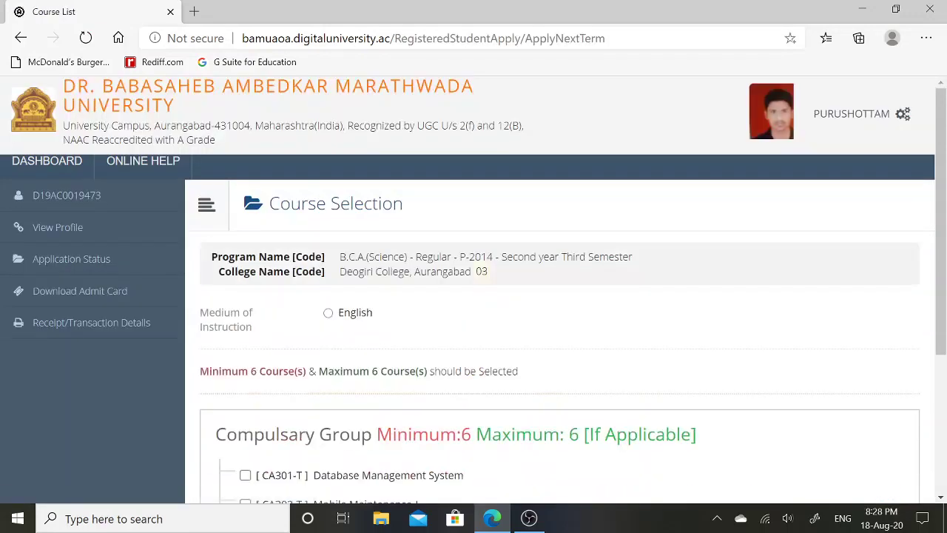
Choose English as the medium of instruction for the Third Semester courses.
scroll(559, 295, "down", 3)
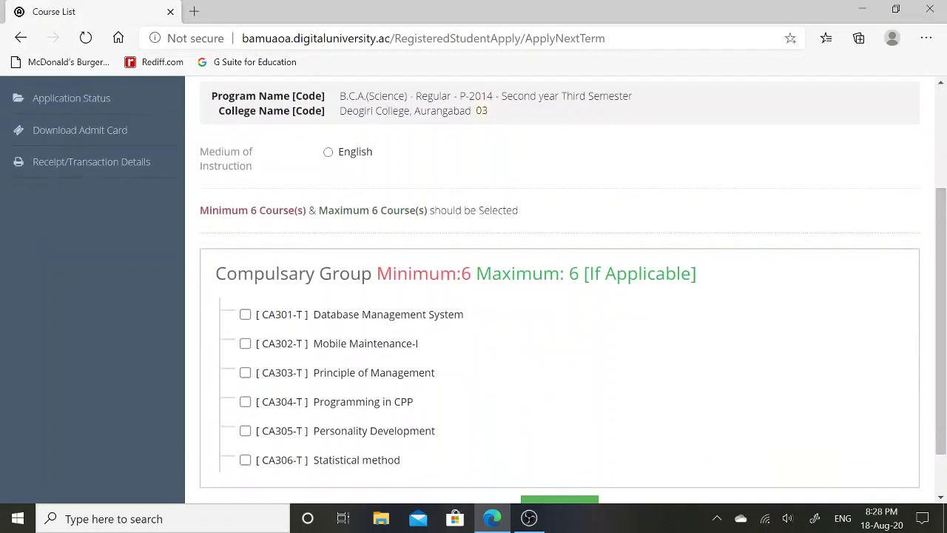
left_click(328, 152)
scroll(559, 296, "down", 1)
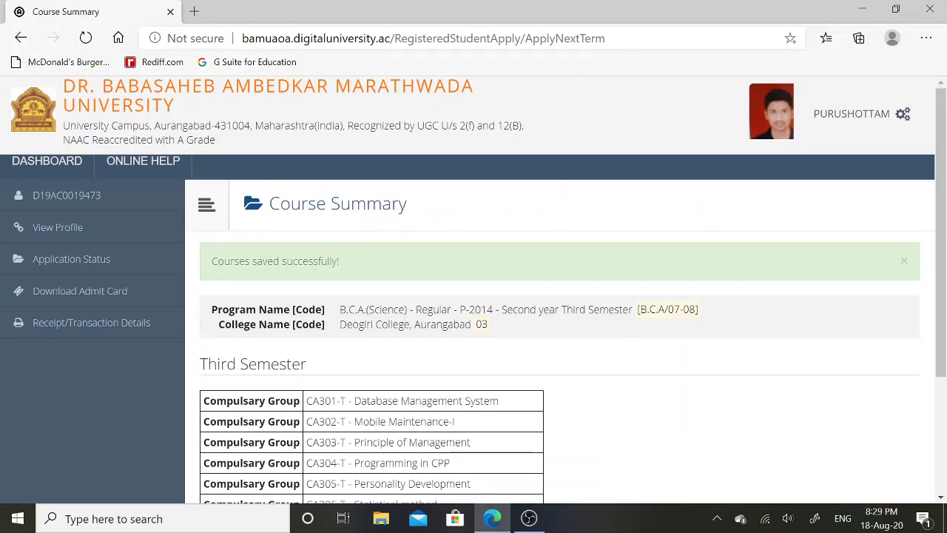
Check the saved Third Semester course summary, then choose Add Next Term Course.
left_click_drag(212, 262, 340, 261)
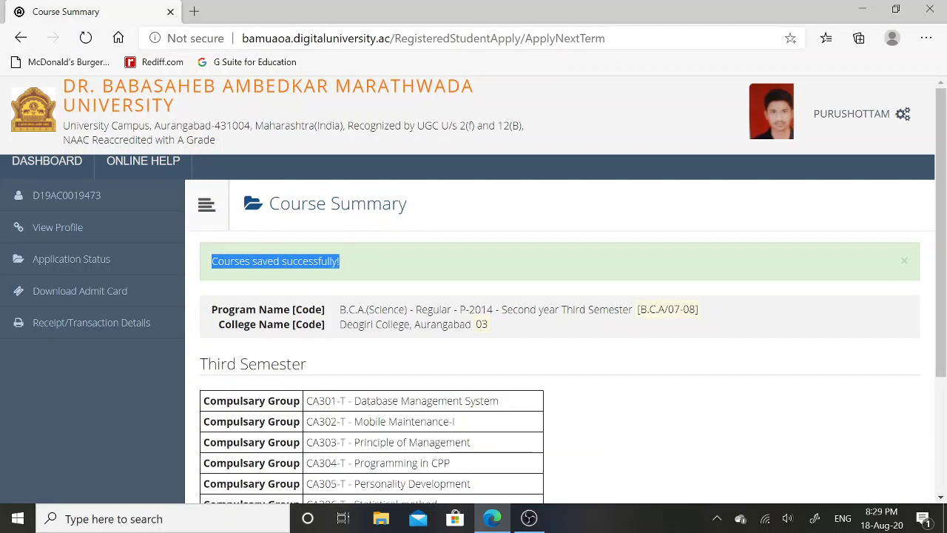
left_click_drag(207, 363, 307, 363)
left_click(306, 363)
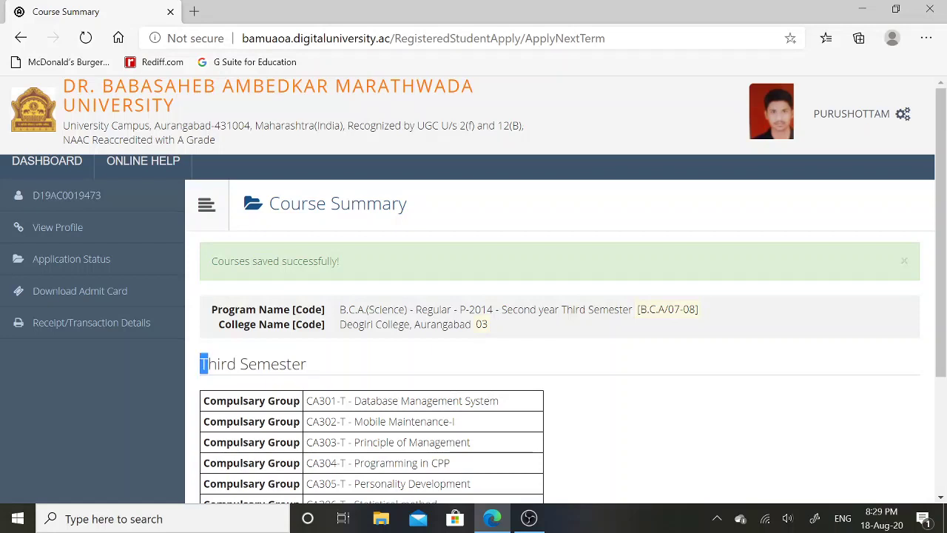
left_click_drag(201, 363, 306, 363)
left_click(307, 363)
left_click_drag(201, 363, 306, 363)
scroll(473, 289, "down", 3)
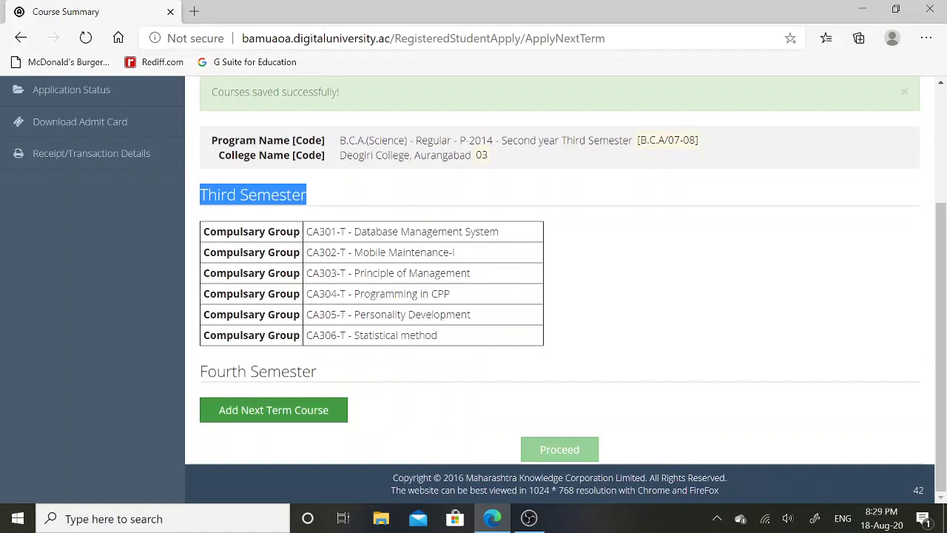
left_click(274, 410)
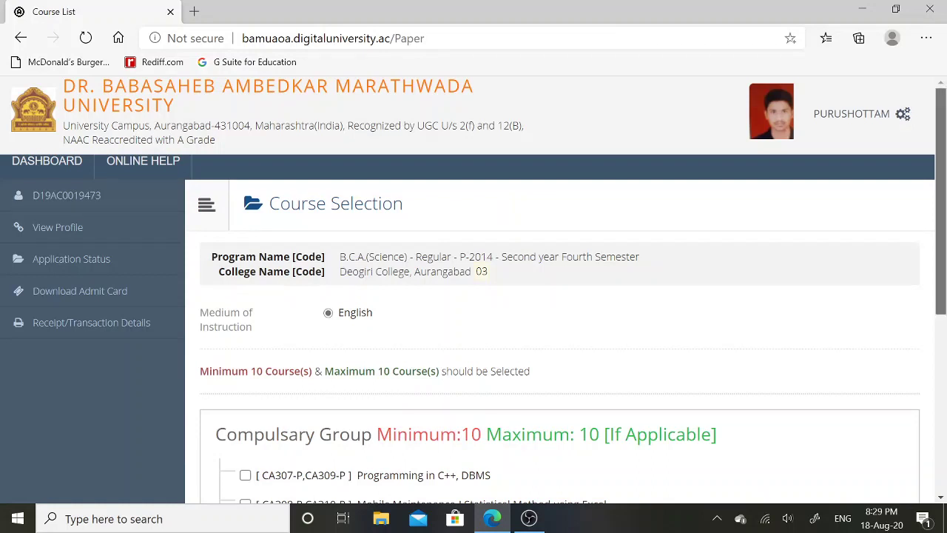
Save all ten compulsory Fourth Semester course choices.
scroll(560, 296, "down", 3)
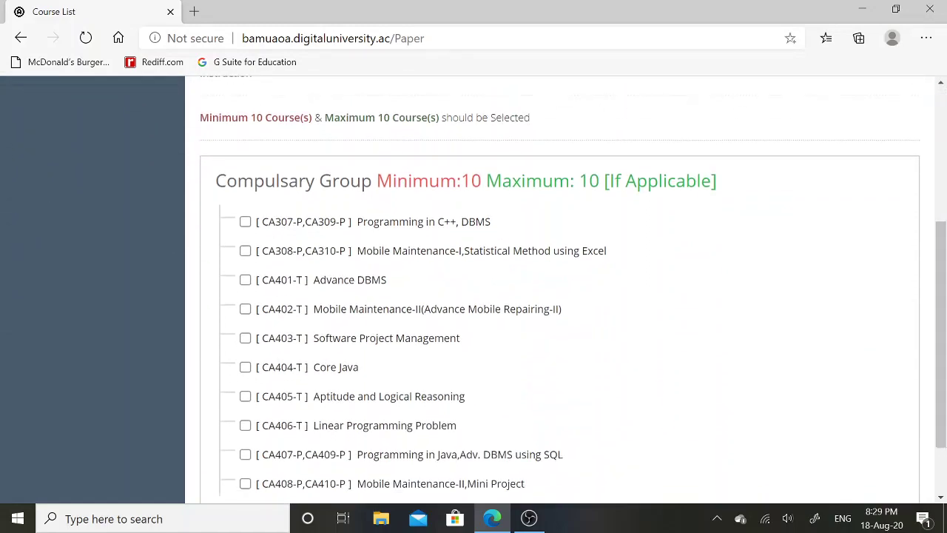
scroll(559, 296, "down", 1)
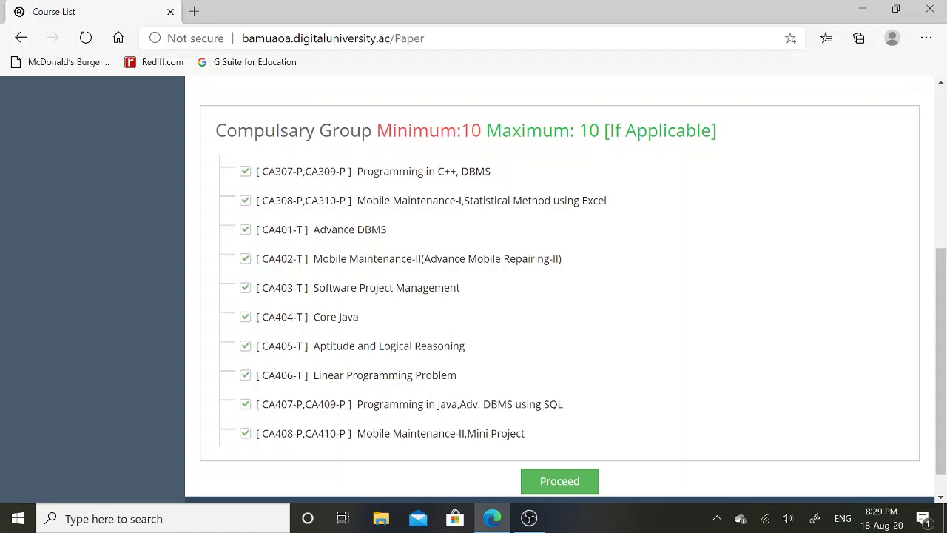
scroll(566, 286, "down", 1)
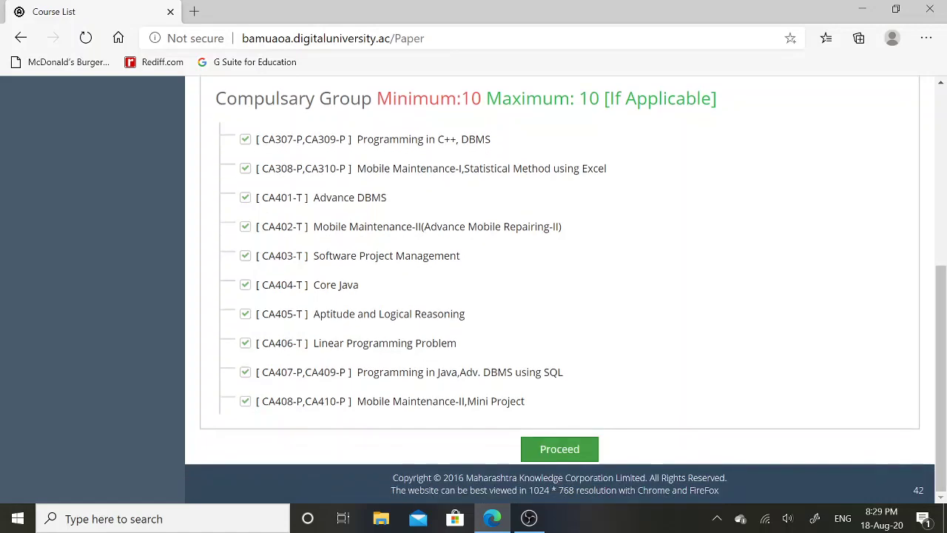
left_click(559, 449)
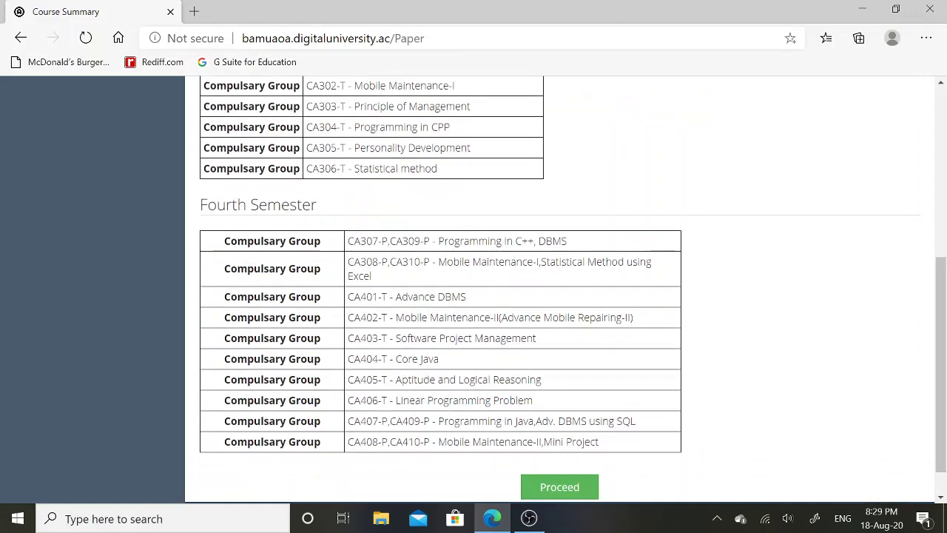
Confirm the Fourth Semester course summary to complete the application.
left_click_drag(200, 204, 317, 204)
left_click(341, 205)
left_click_drag(200, 205, 317, 204)
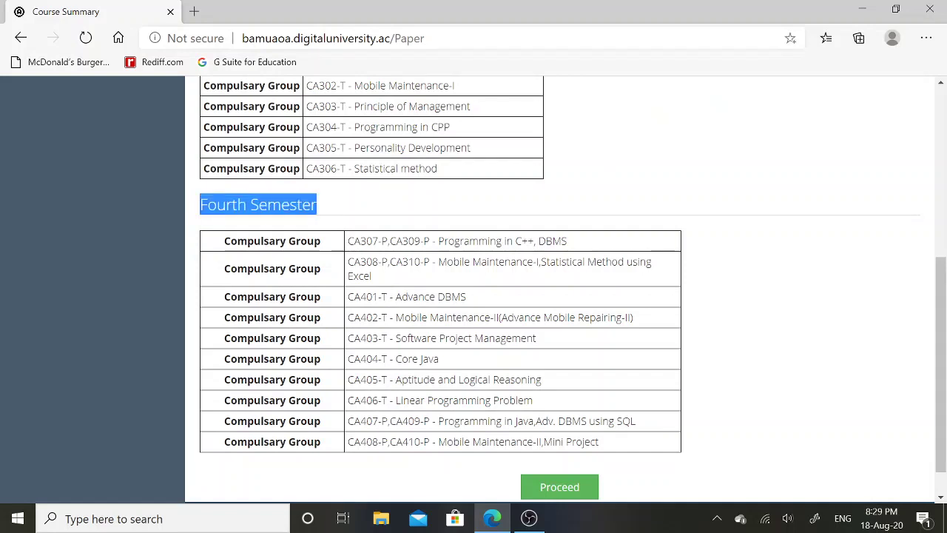
scroll(559, 289, "down", 1)
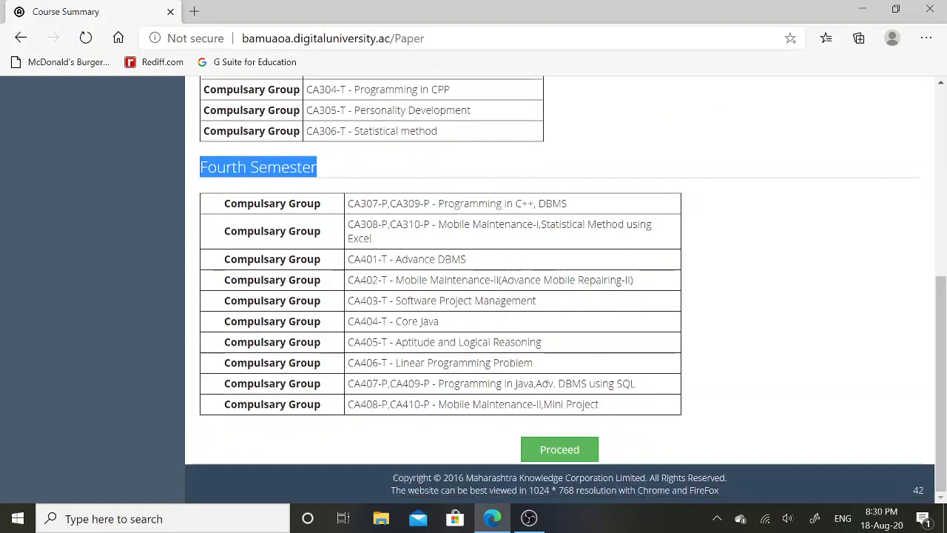
left_click(559, 449)
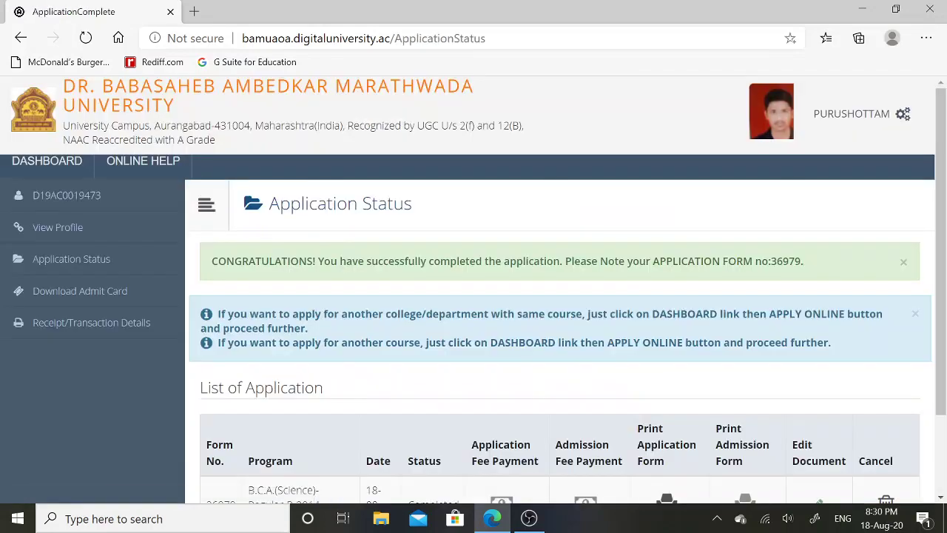
Check the application row dated 18-08-2020 and open its printable form.
left_click_drag(269, 203, 412, 203)
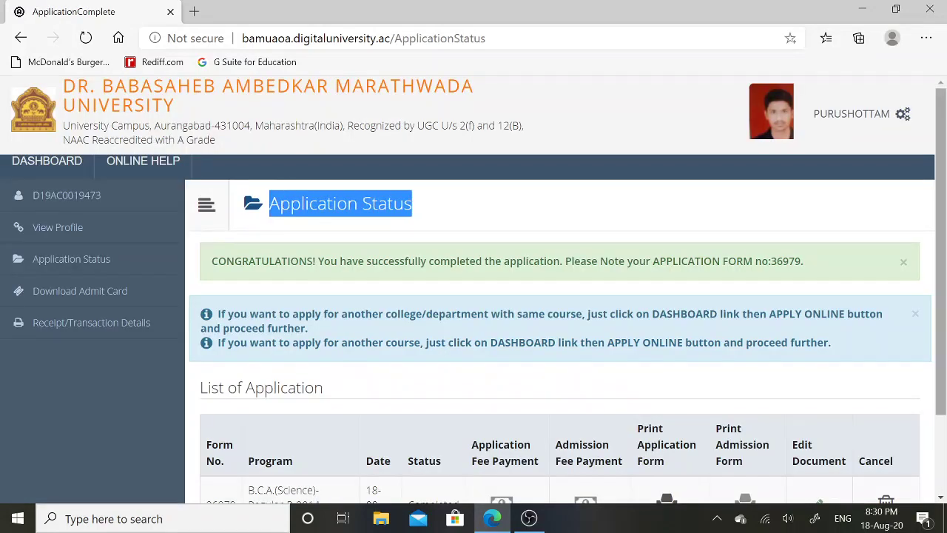
scroll(473, 290, "down", 2)
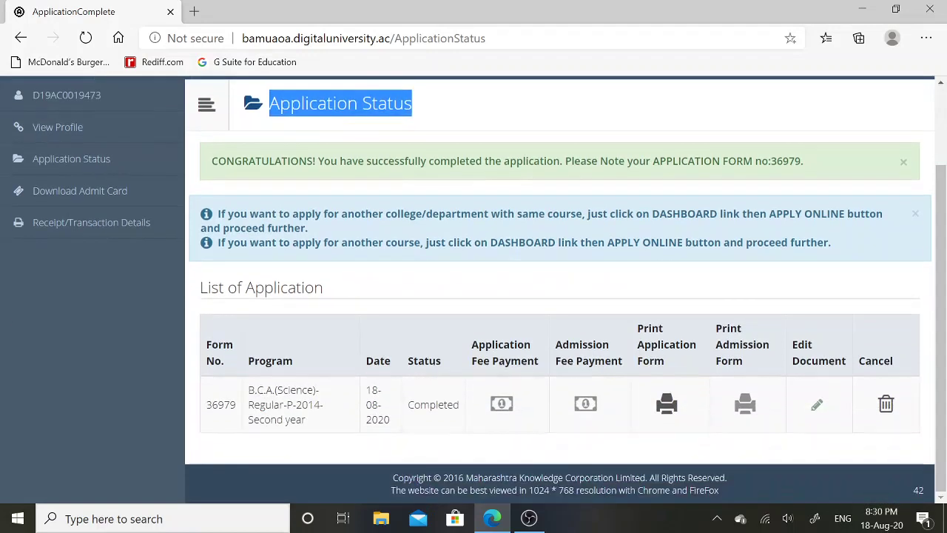
left_click_drag(206, 404, 320, 390)
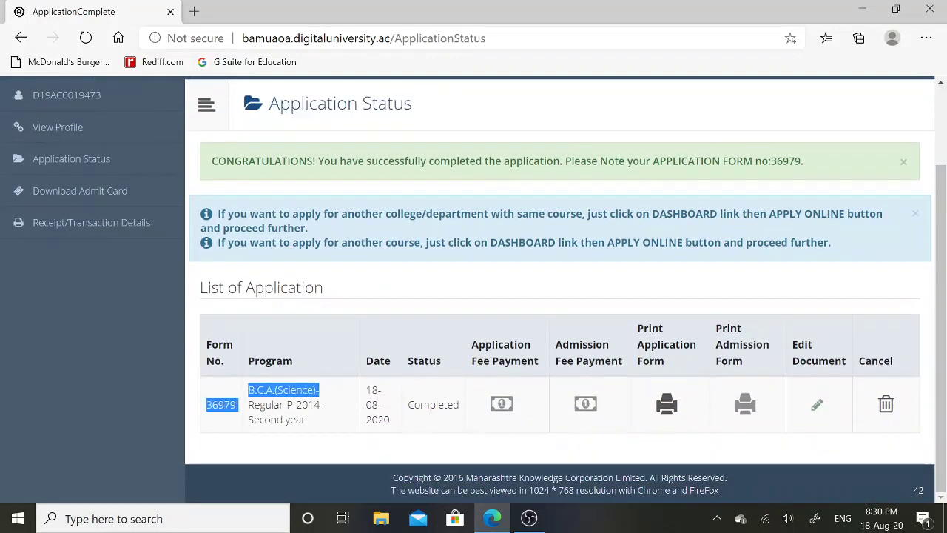
left_click(325, 392)
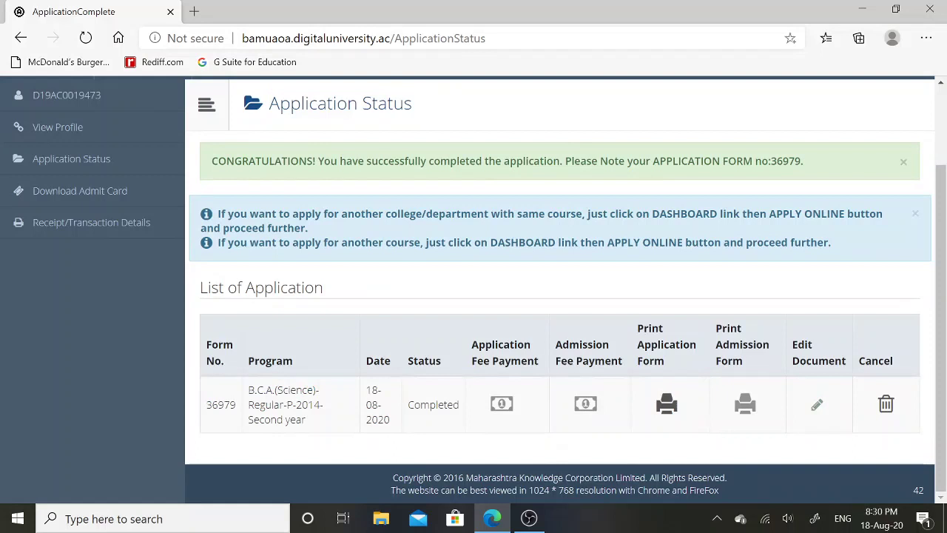
left_click_drag(249, 389, 305, 420)
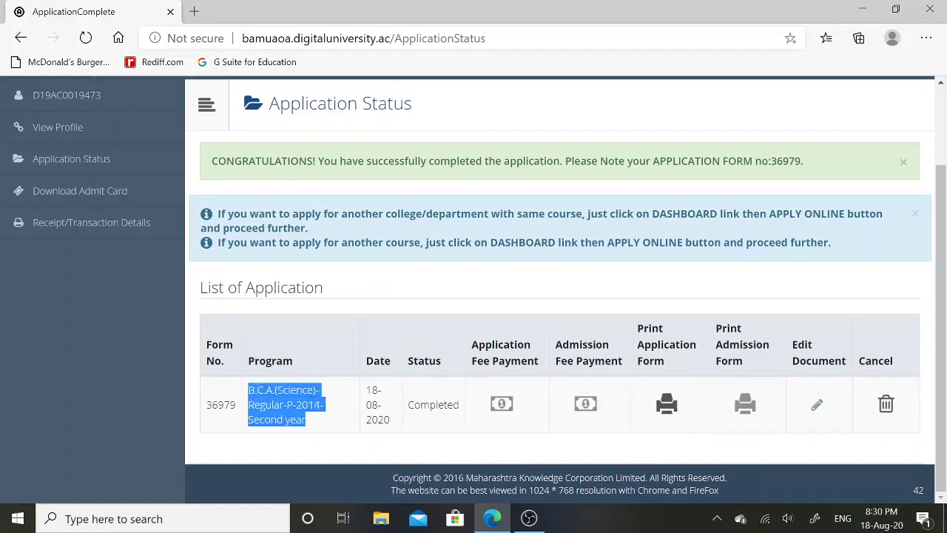
left_click_drag(366, 390, 459, 405)
left_click(459, 405)
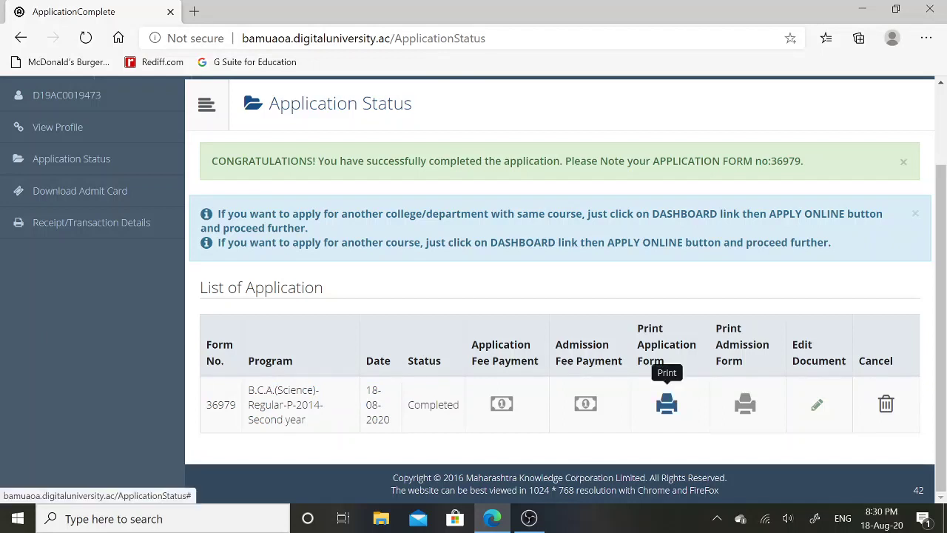
left_click(666, 403)
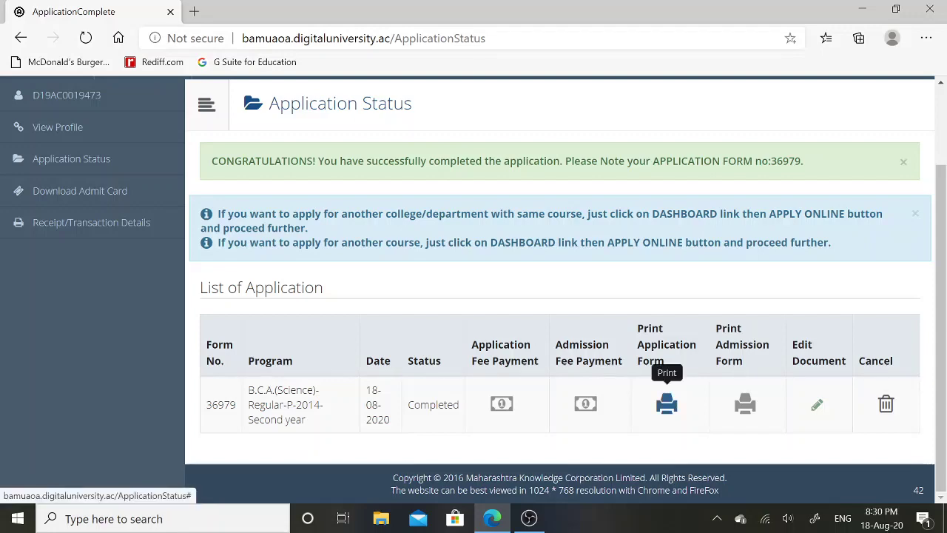
left_click(667, 403)
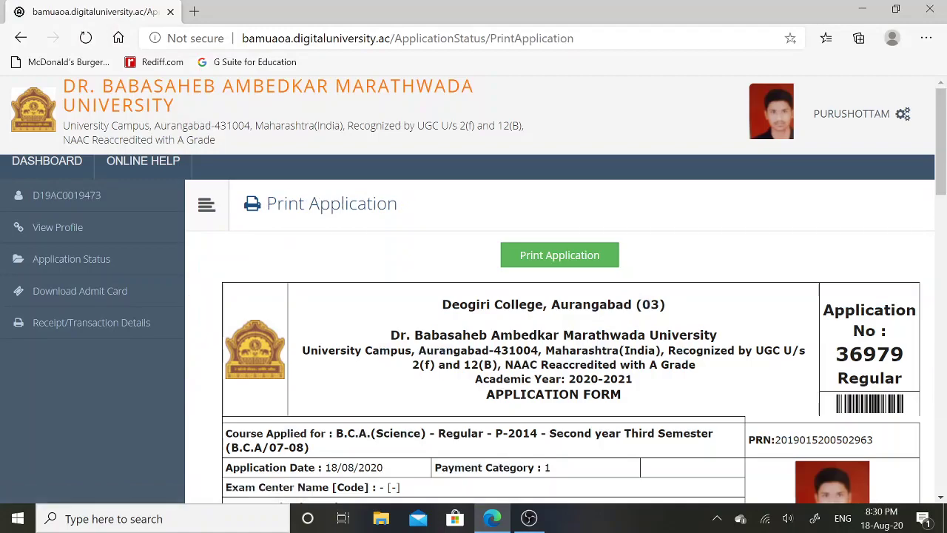
Look over the full application form and launch Print Application for it.
scroll(560, 333, "down", 10)
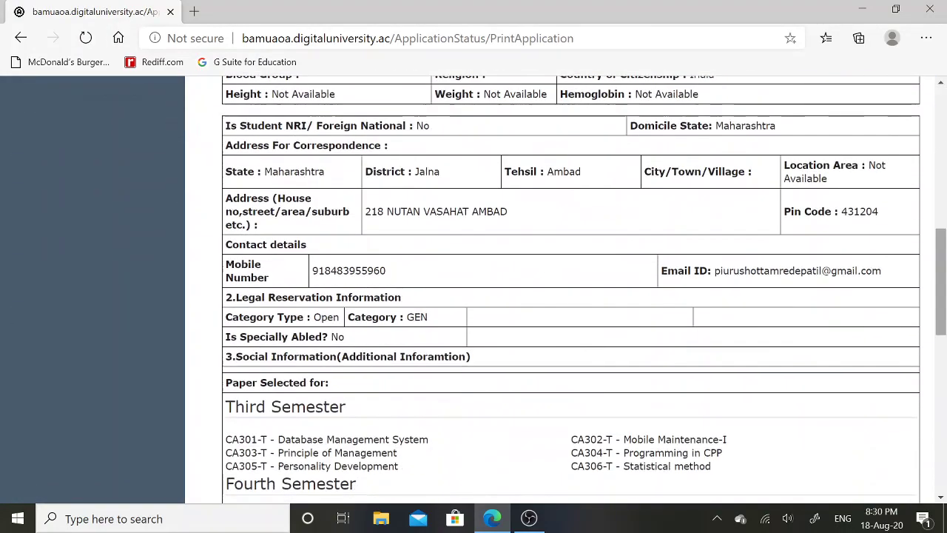
scroll(559, 288, "down", 10)
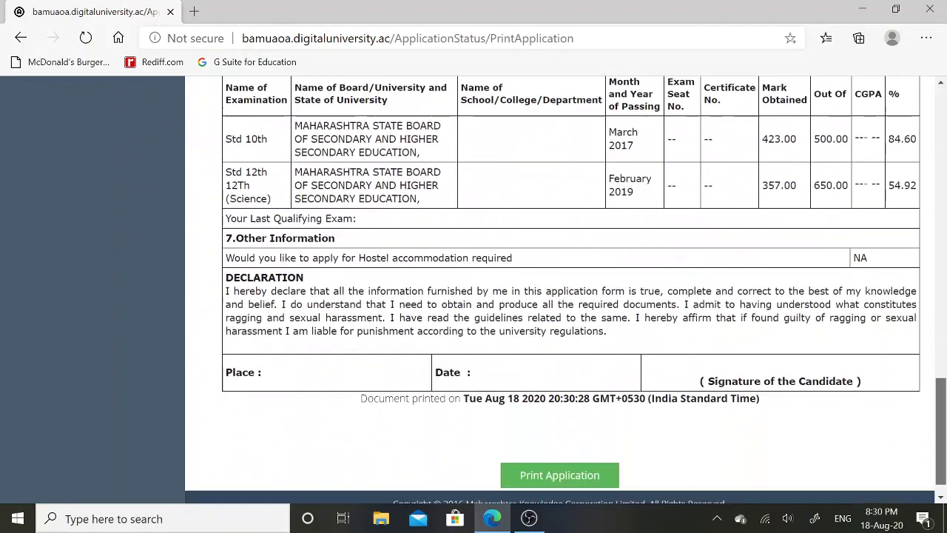
scroll(560, 289, "up", 15)
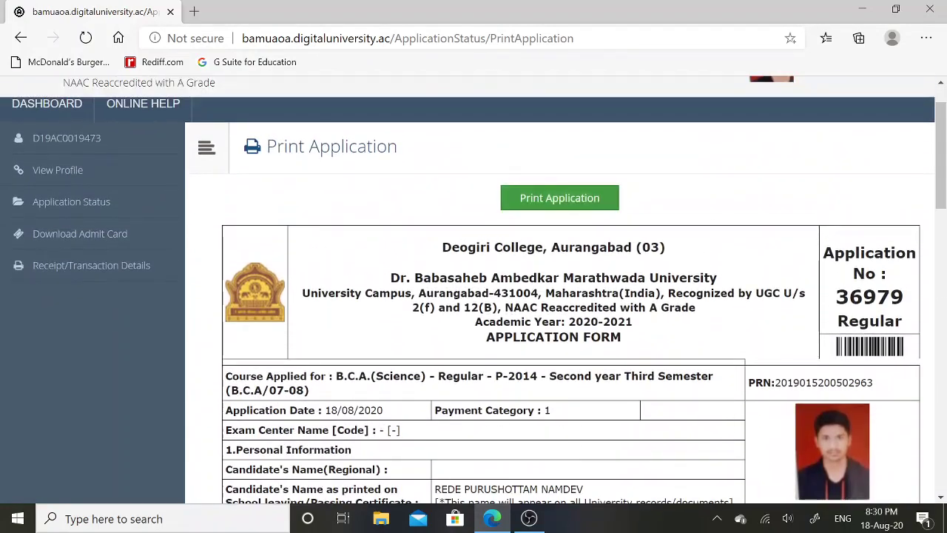
left_click(560, 197)
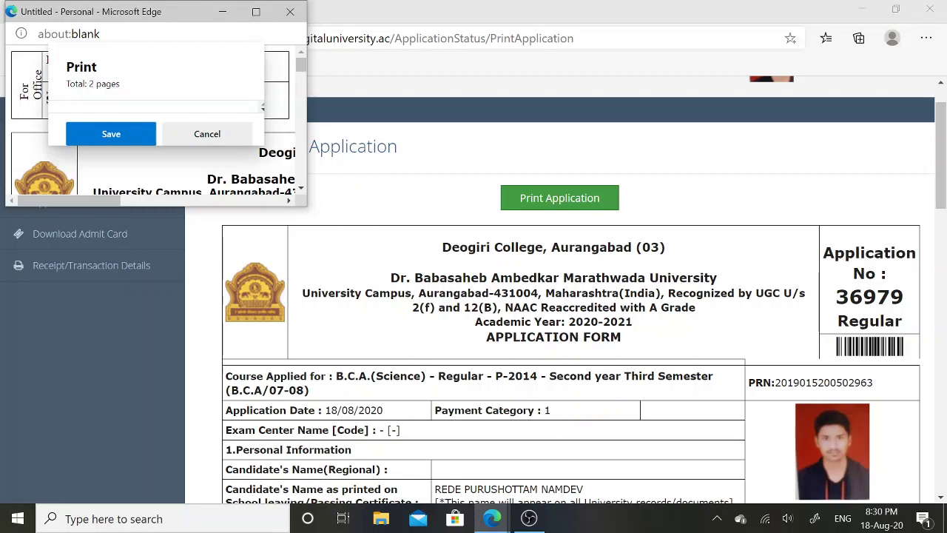
Save the application form as the PDF 'myuniversityform' on the Desktop, then minimize Edge.
key("Return")
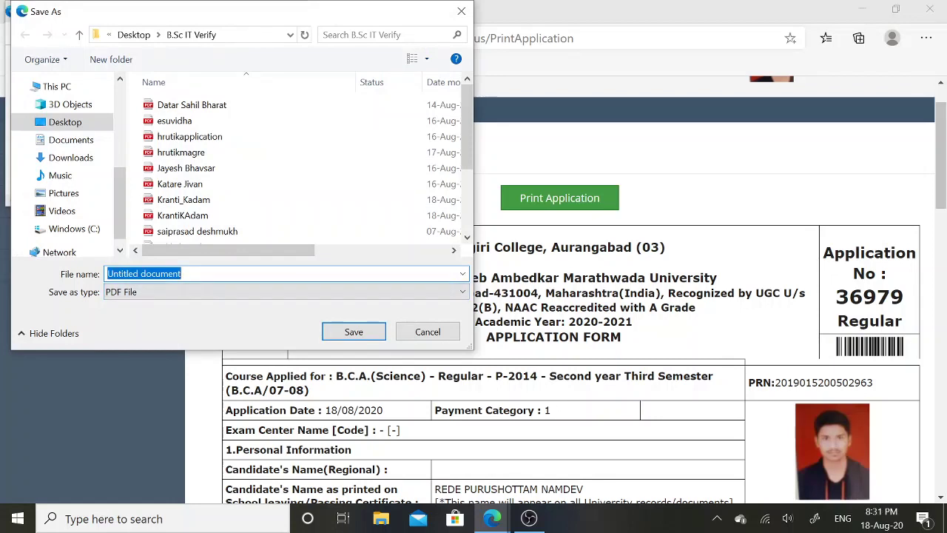
type("myun")
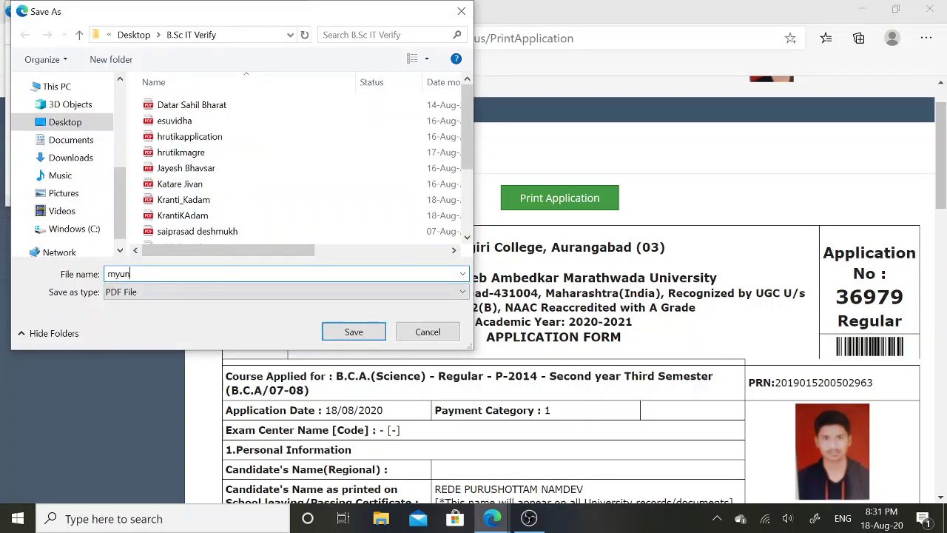
type("iversityform")
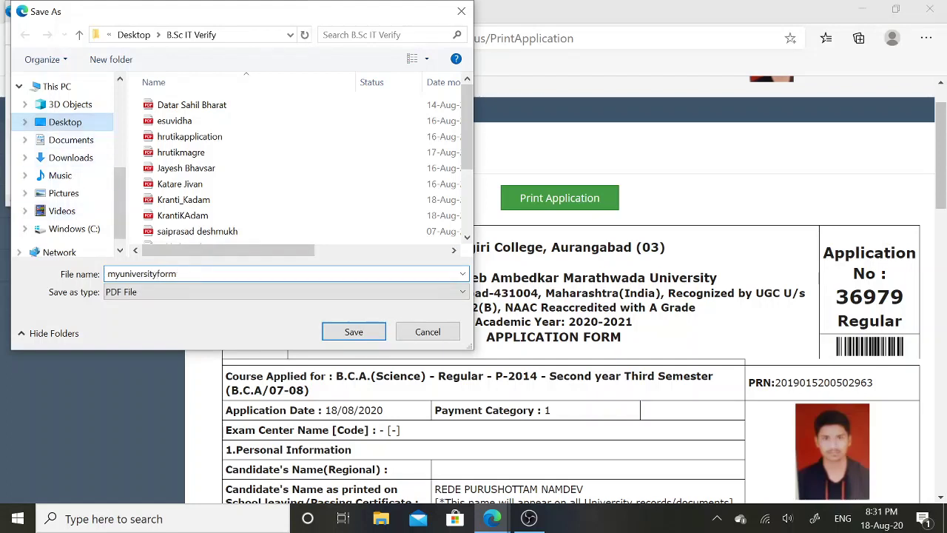
left_click(65, 122)
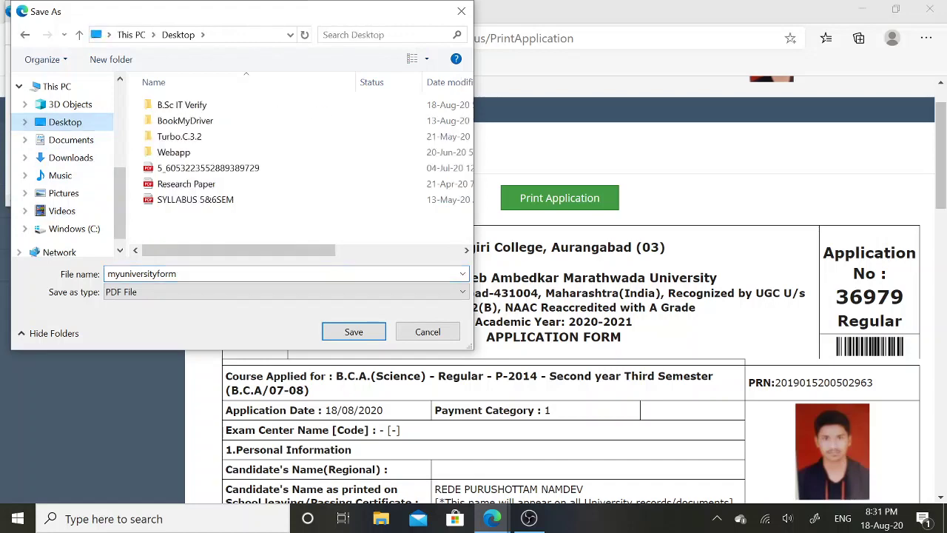
left_click(353, 332)
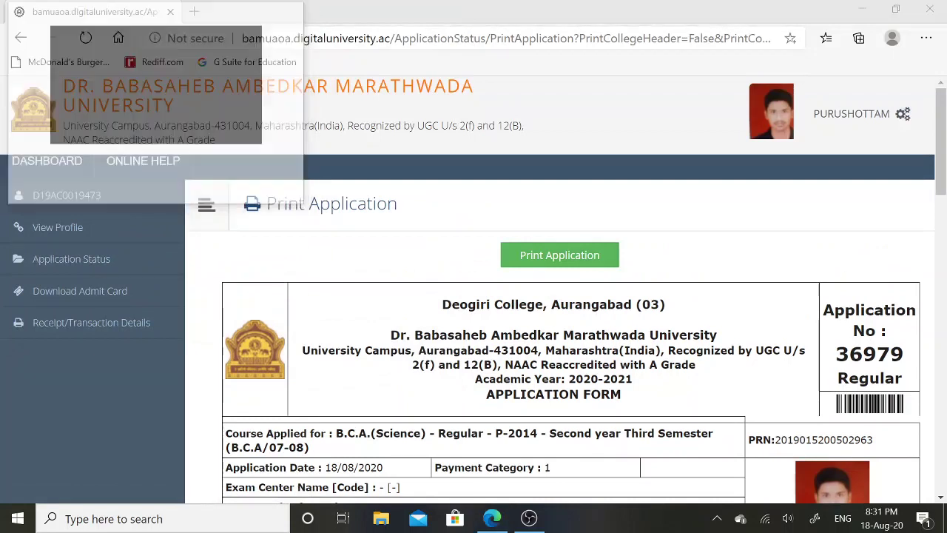
left_click(861, 9)
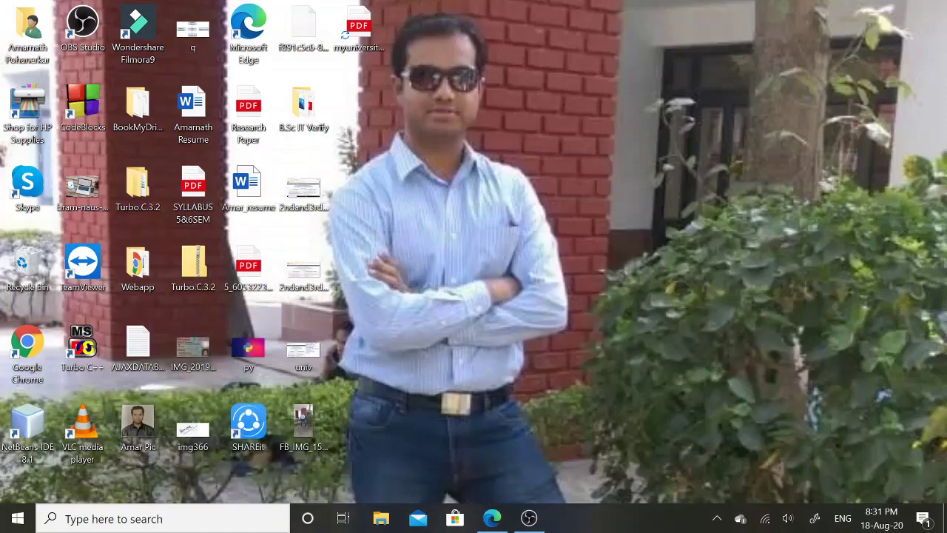
Open myuniversityform.pdf from the Desktop and scroll through both pages, then start a new tab.
double_click(358, 30)
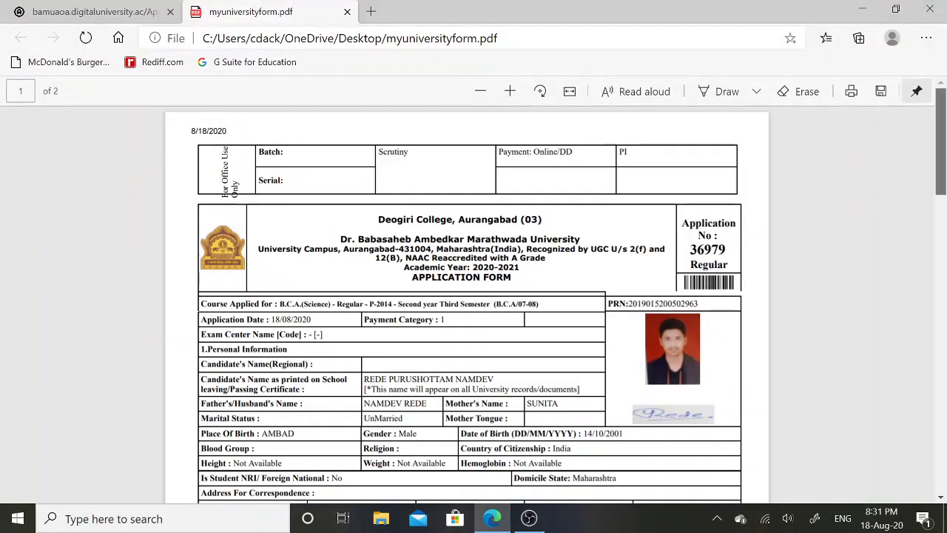
scroll(473, 303, "down", 8)
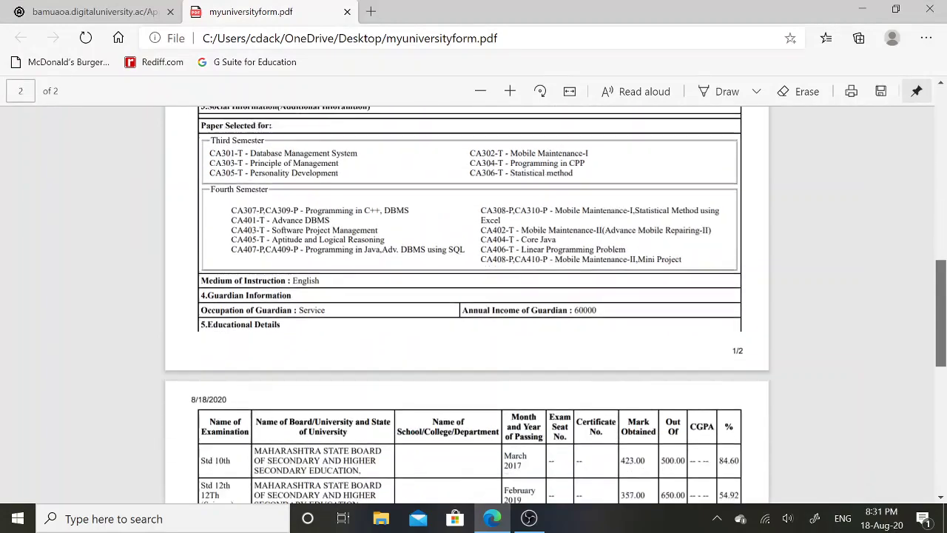
scroll(474, 303, "down", 5)
scroll(473, 304, "up", 15)
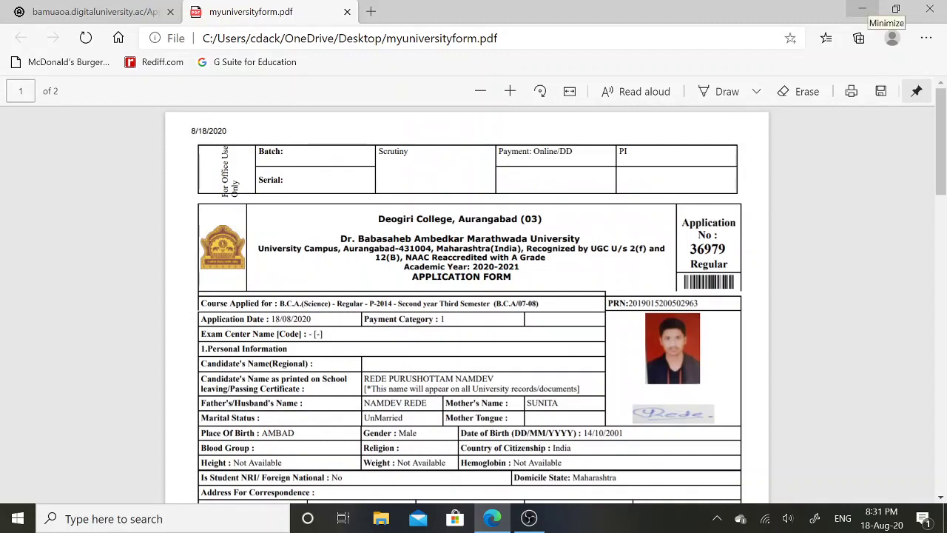
left_click(862, 9)
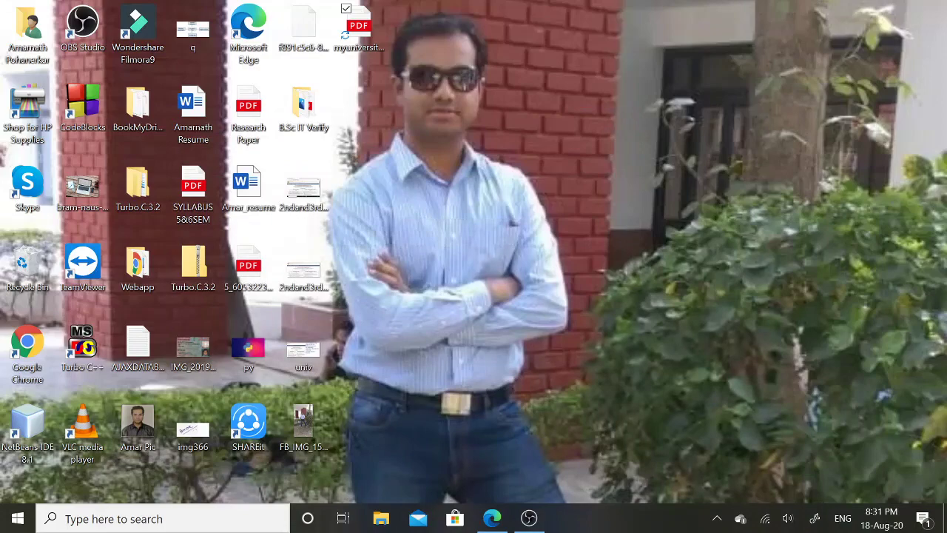
left_click(492, 518)
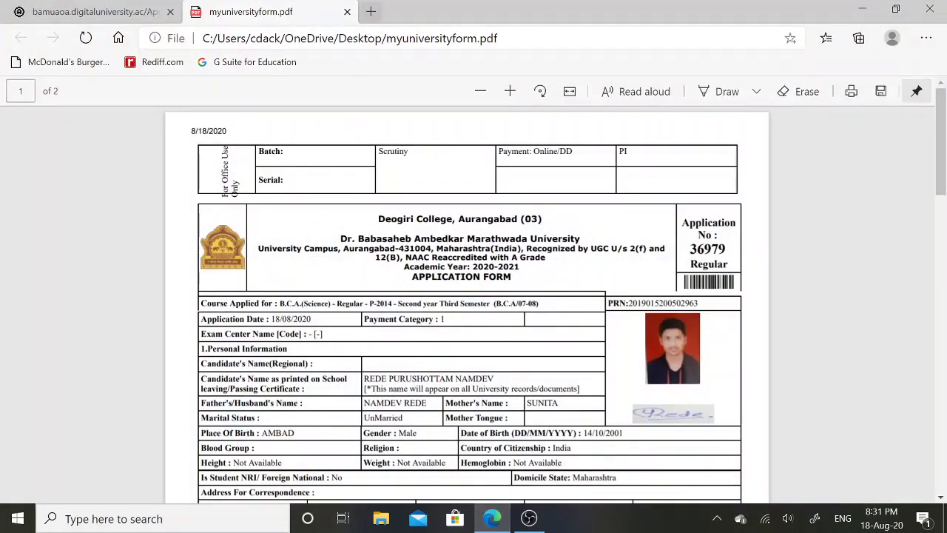
left_click(371, 11)
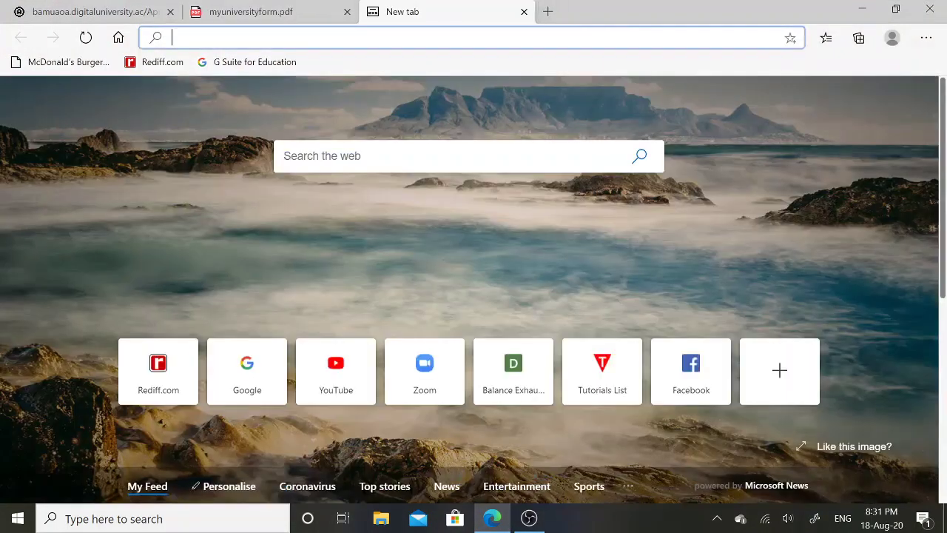
Go to deogiricollege.org and follow its Online Admission & Fees Portal link.
type("e")
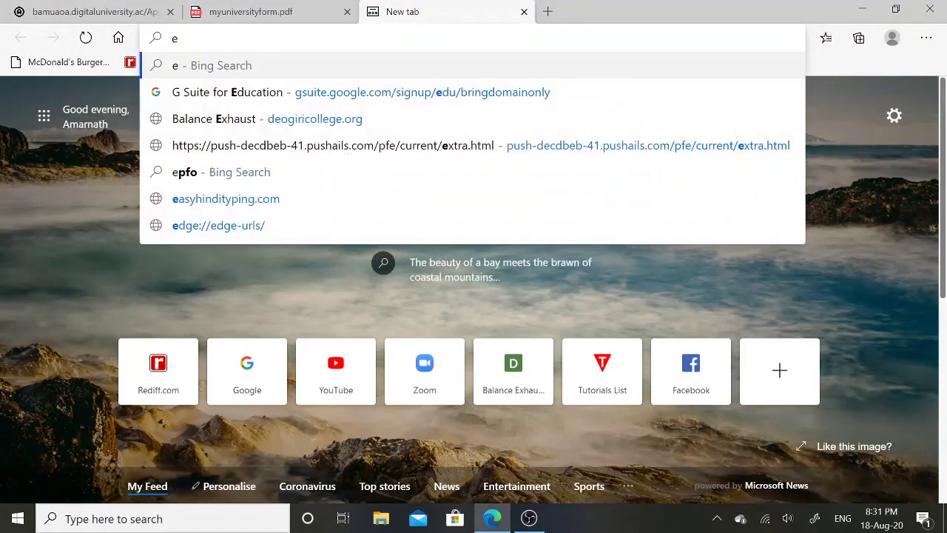
key("BackSpace")
type("d")
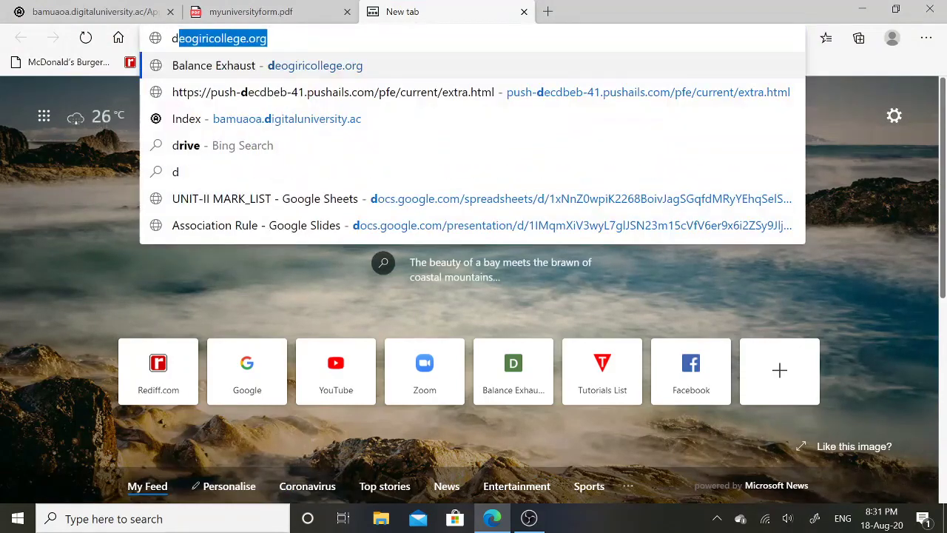
key("Return")
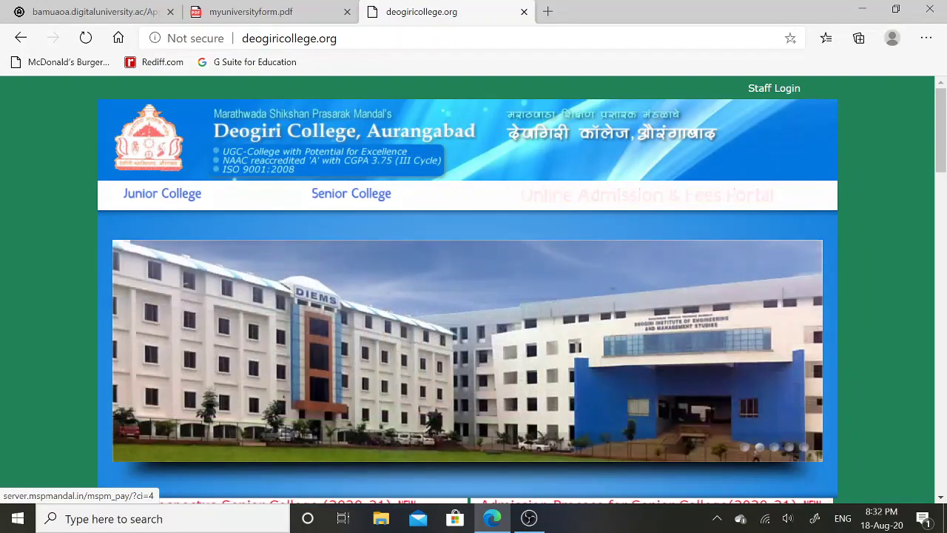
left_click(647, 193)
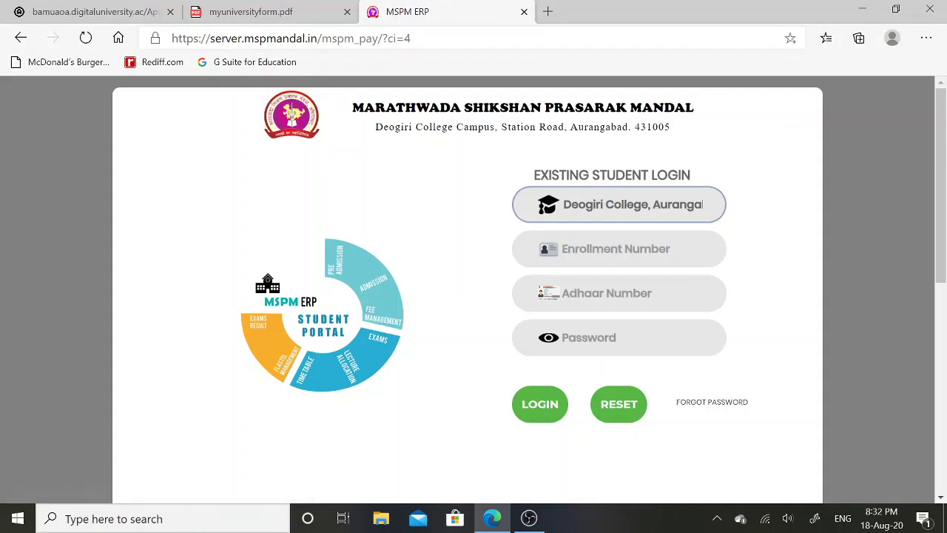
Enter the enrollment number, Aadhaar number and default password on the MSPM ERP login form.
scroll(530, 290, "down", 1)
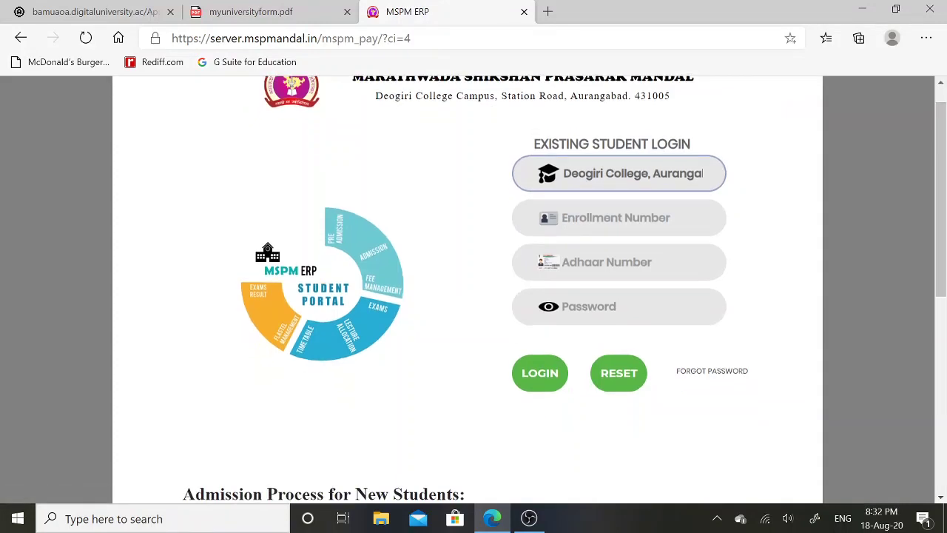
left_click(618, 218)
left_click(619, 262)
left_click(618, 307)
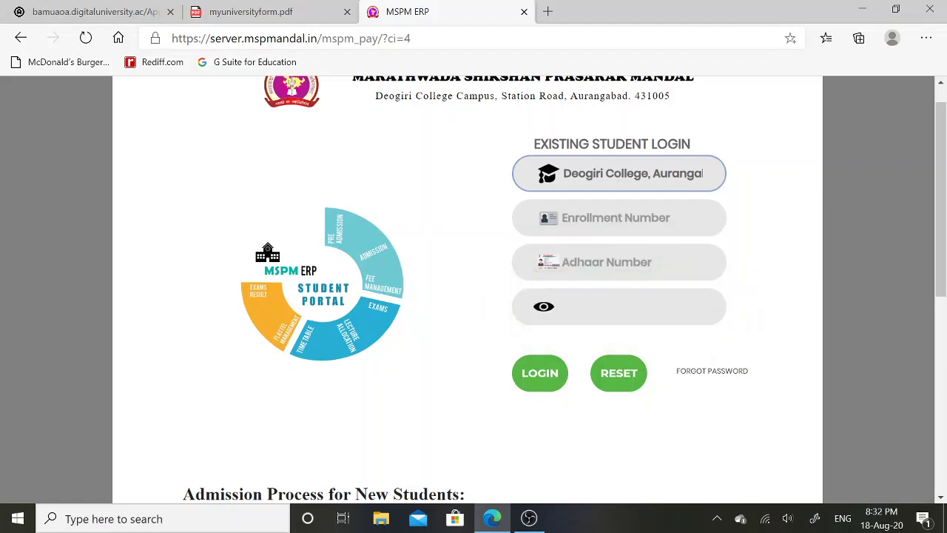
scroll(474, 288, "down", 5)
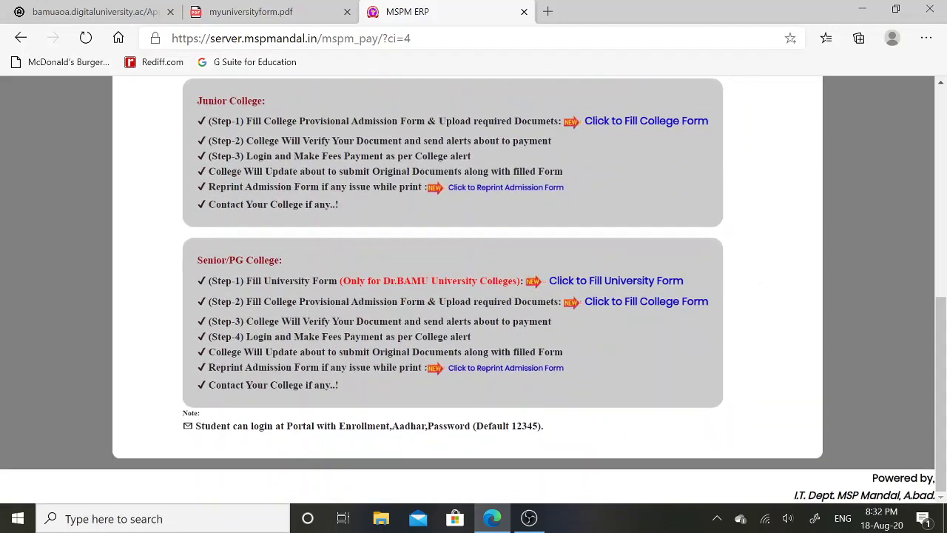
left_click_drag(475, 425, 543, 426)
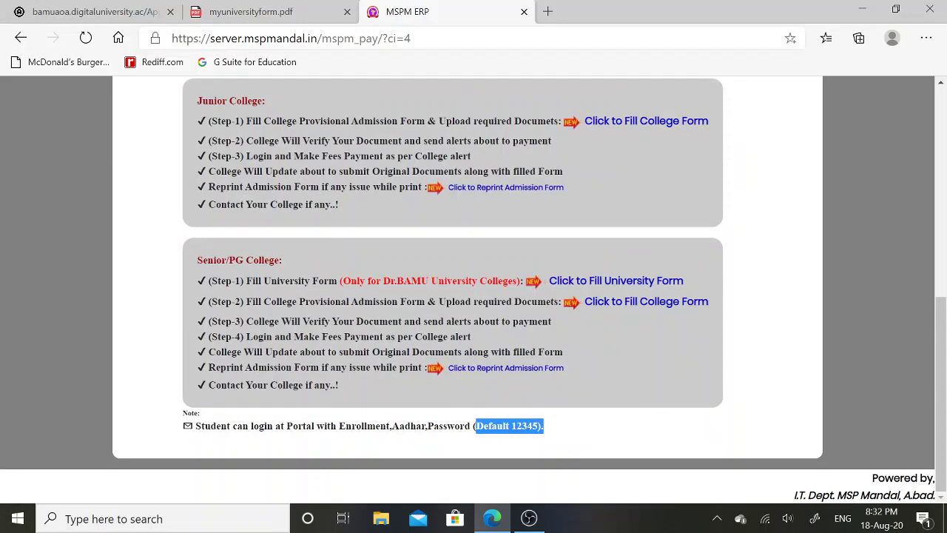
scroll(474, 296, "up", 6)
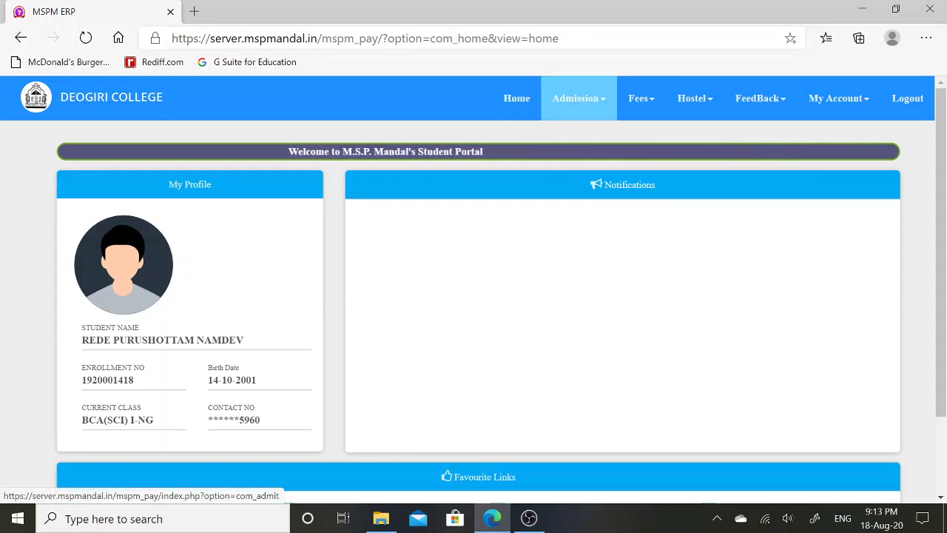
Open Admission > Admission for Next Year > Next Year Admission Form and submit the enrollment number.
left_click(579, 98)
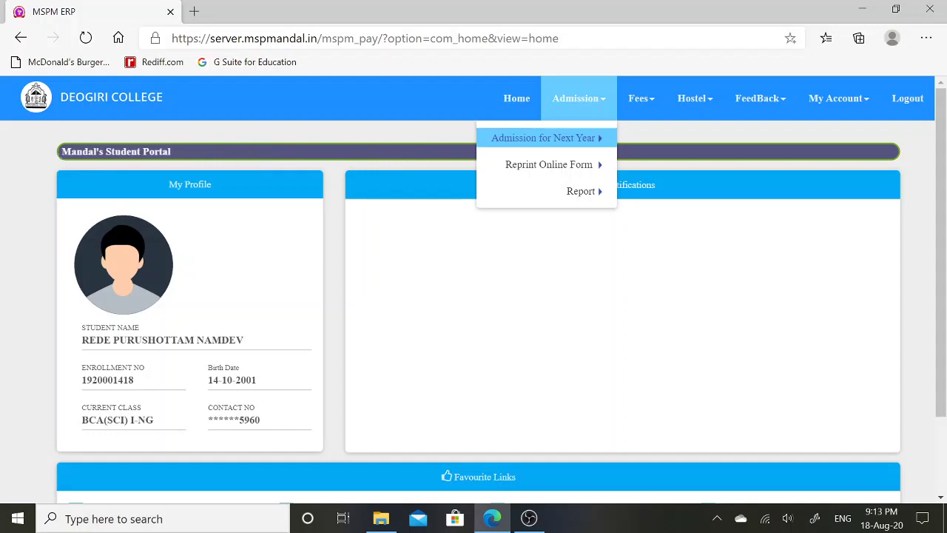
left_click(546, 138)
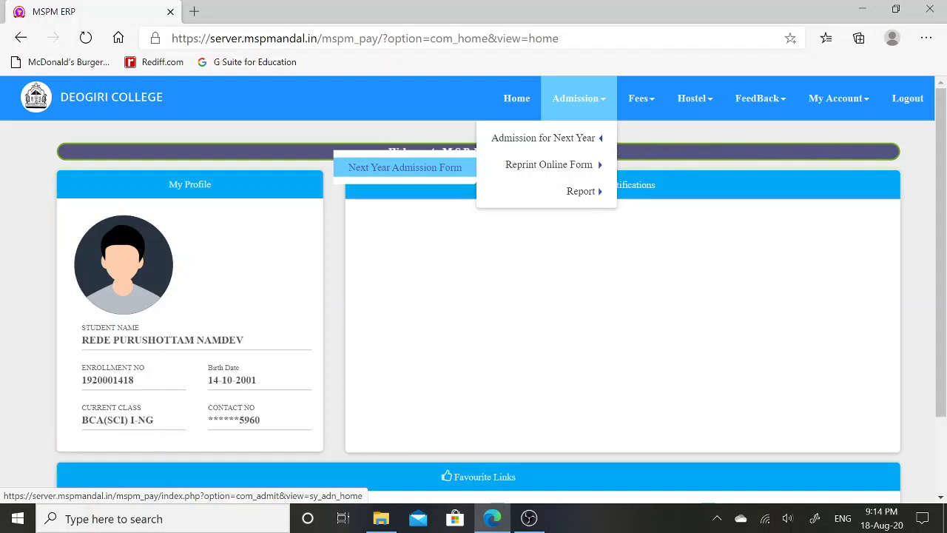
left_click(405, 167)
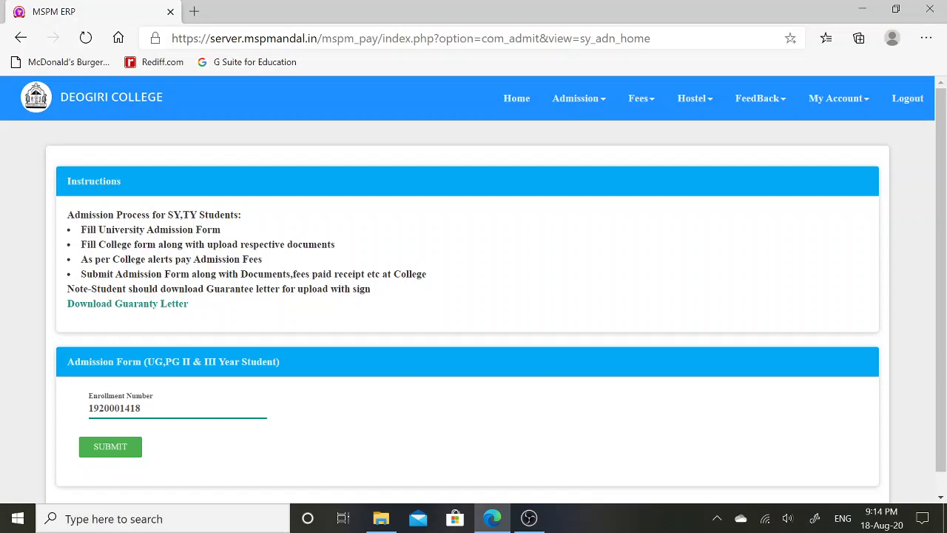
key("Return")
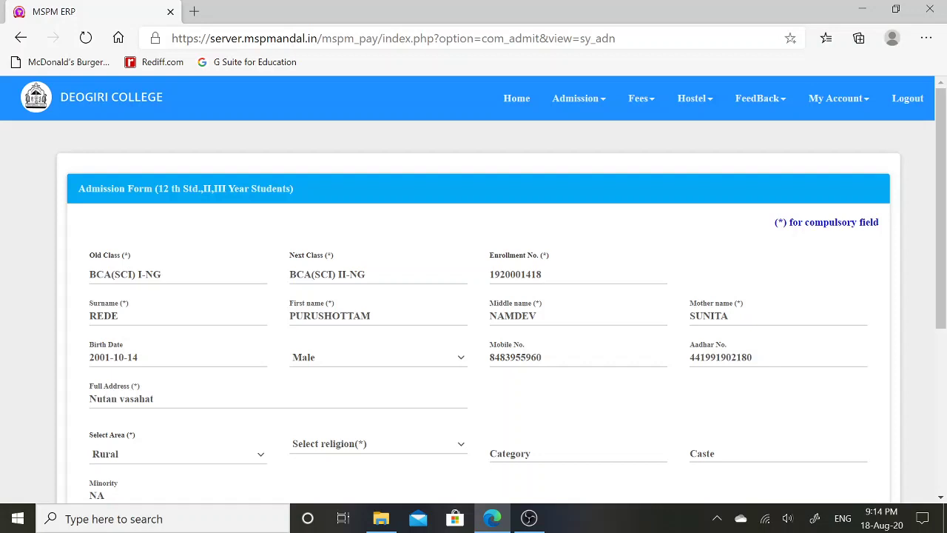
Choose religion HINDU, category SEBC and caste MARATHA on the admission form.
scroll(473, 288, "down", 1)
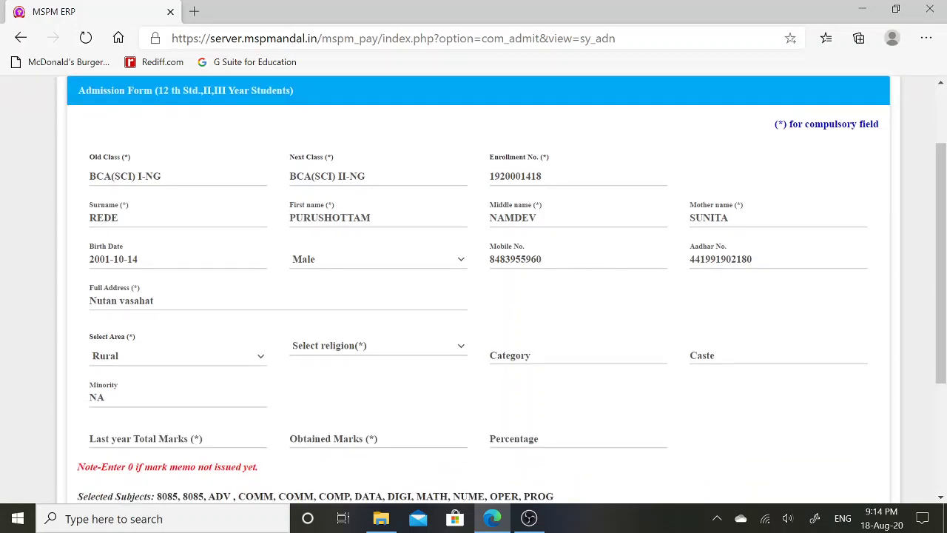
left_click(378, 346)
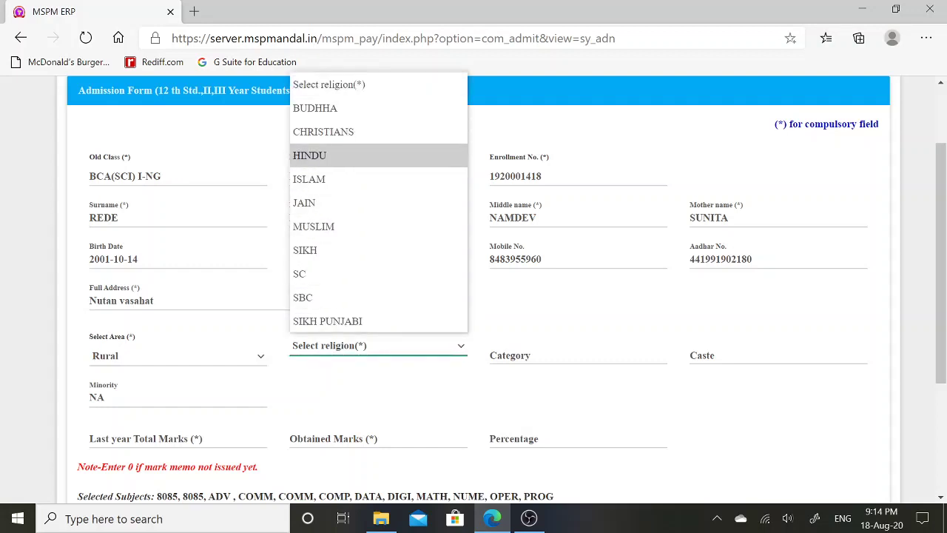
key("Return")
left_click(578, 356)
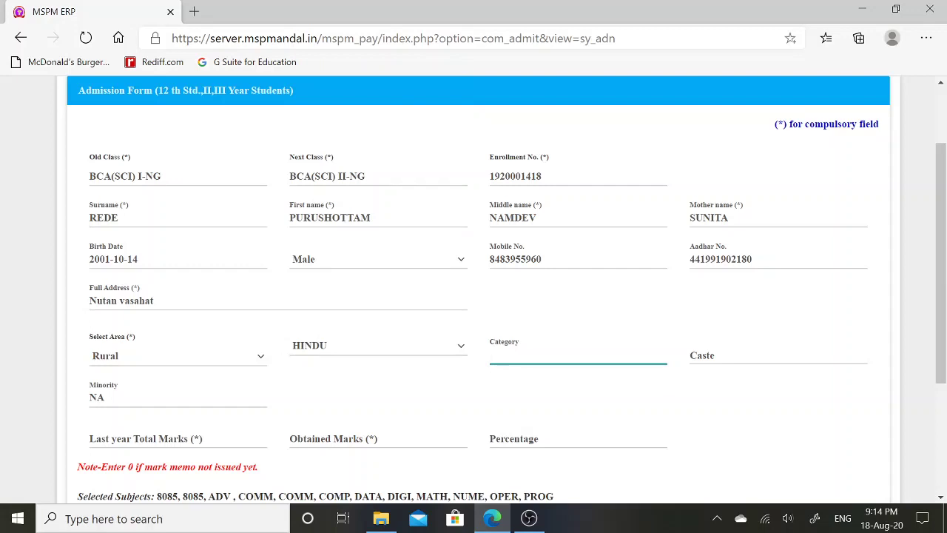
type("BC")
left_click(776, 355)
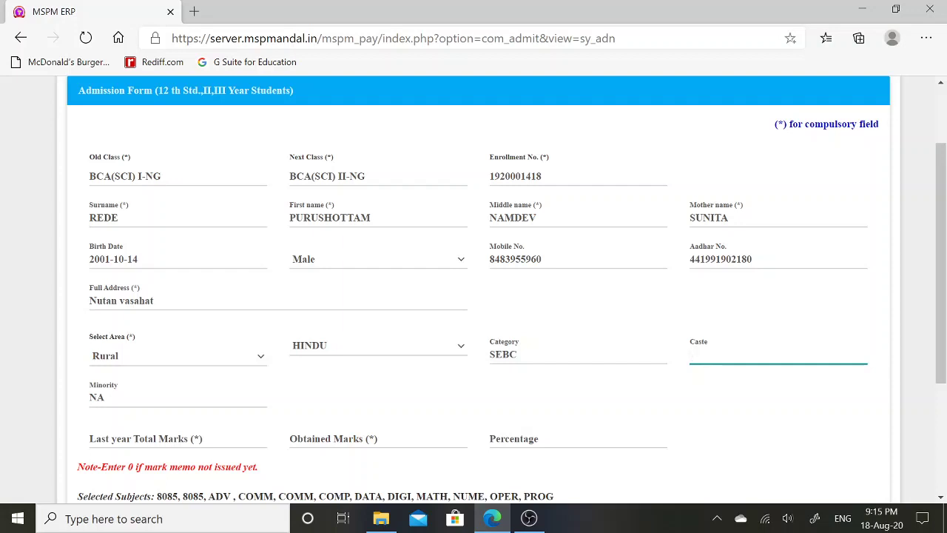
type("MARATHA")
scroll(473, 289, "down", 3)
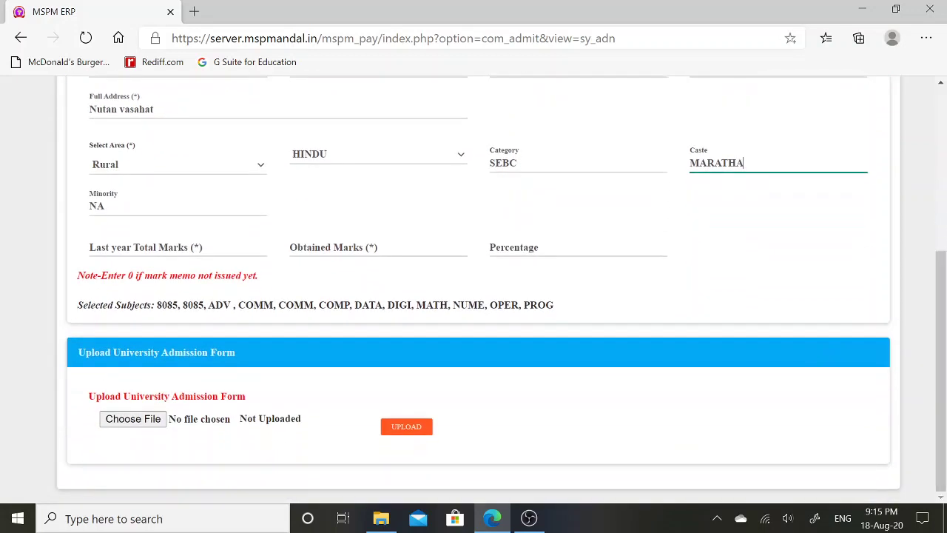
Enter total marks 700 and obtained marks 581 for 83.00 percent, then open the file picker.
left_click(178, 247)
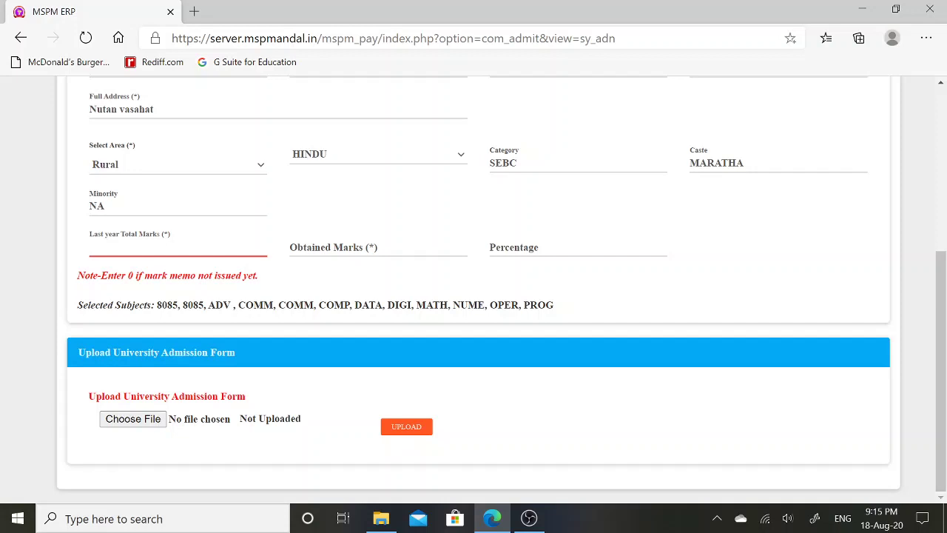
type("700")
left_click(378, 248)
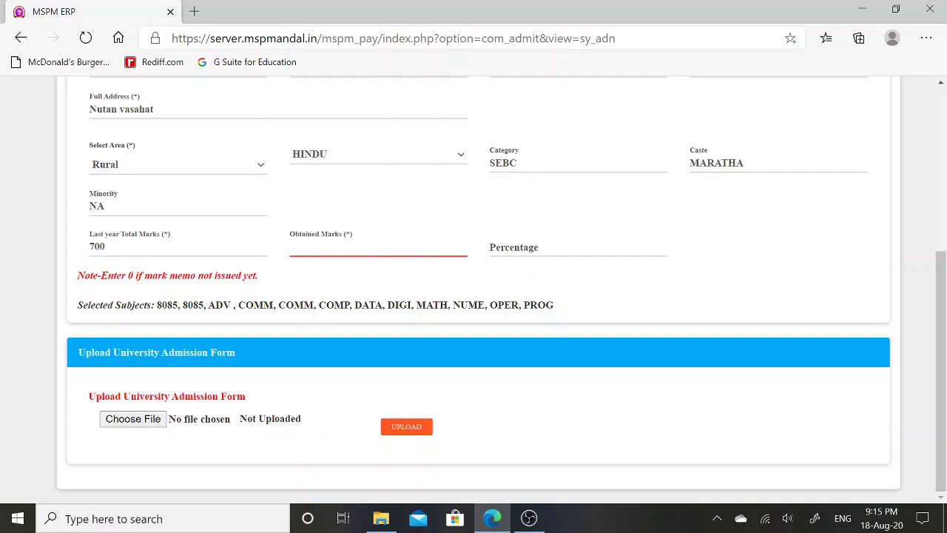
type("581")
left_click(577, 246)
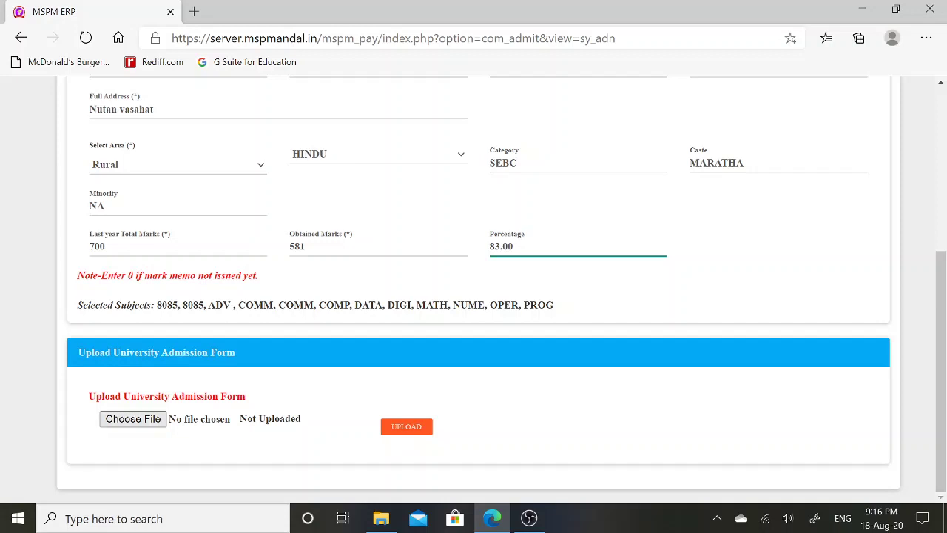
left_click(133, 419)
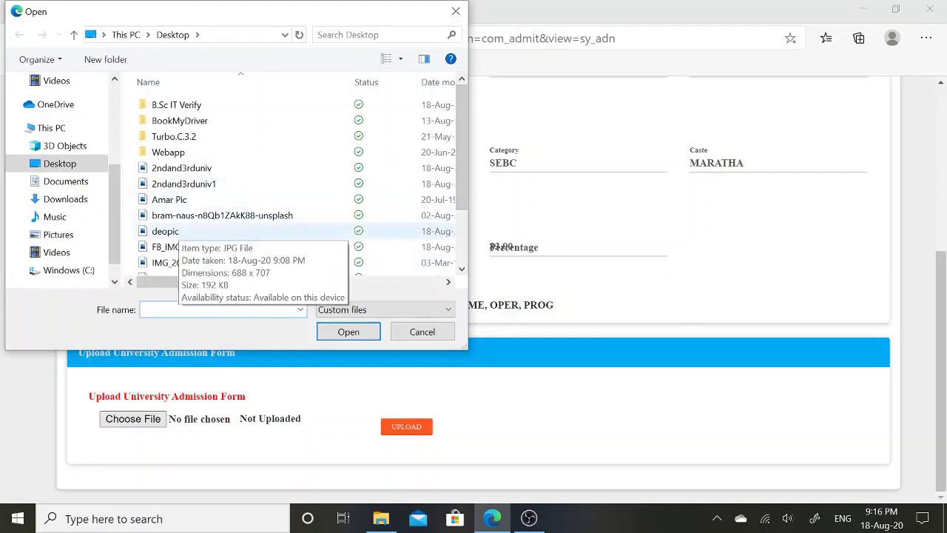
Select deopic.jpg and upload it as the university admission form.
double_click(165, 231)
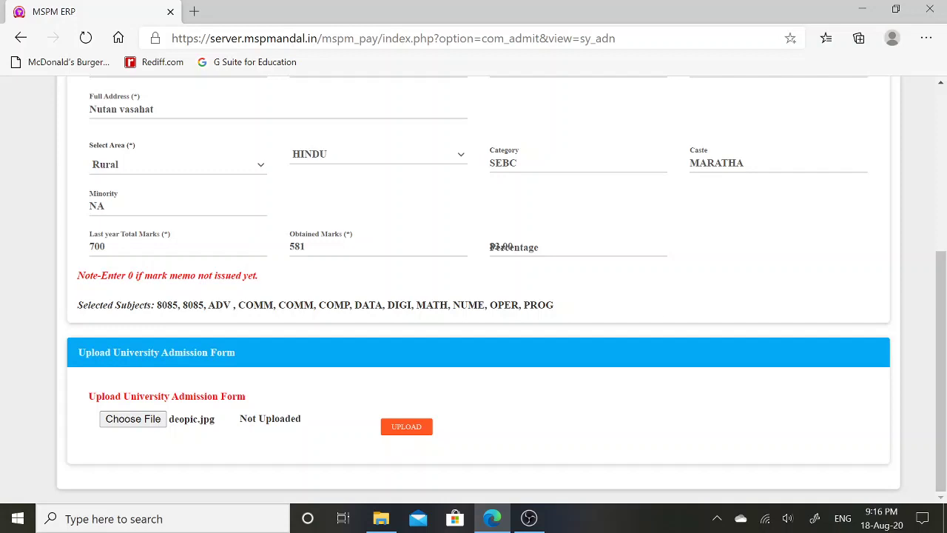
left_click(406, 426)
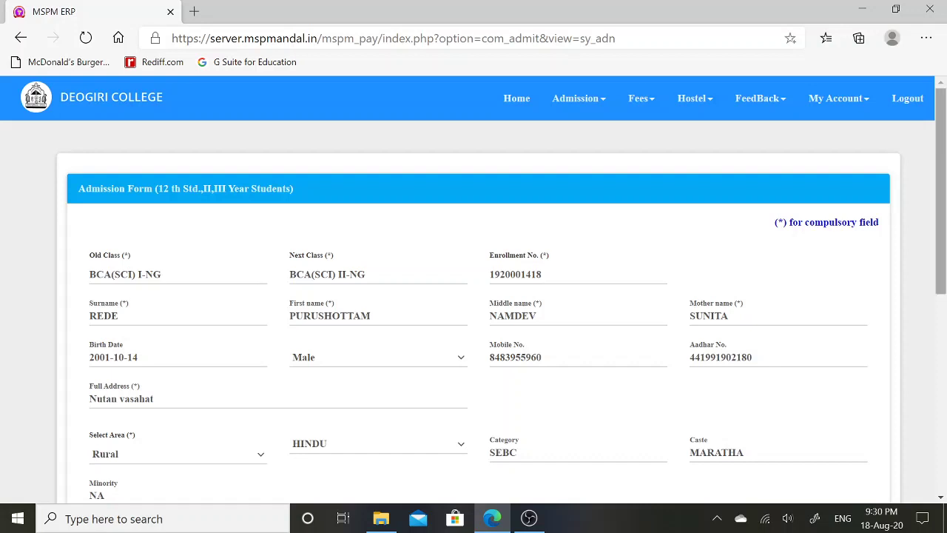
Scroll to the bottom of the BCA(SCI) II-NG admission form and submit it.
left_click_drag(941, 185, 941, 383)
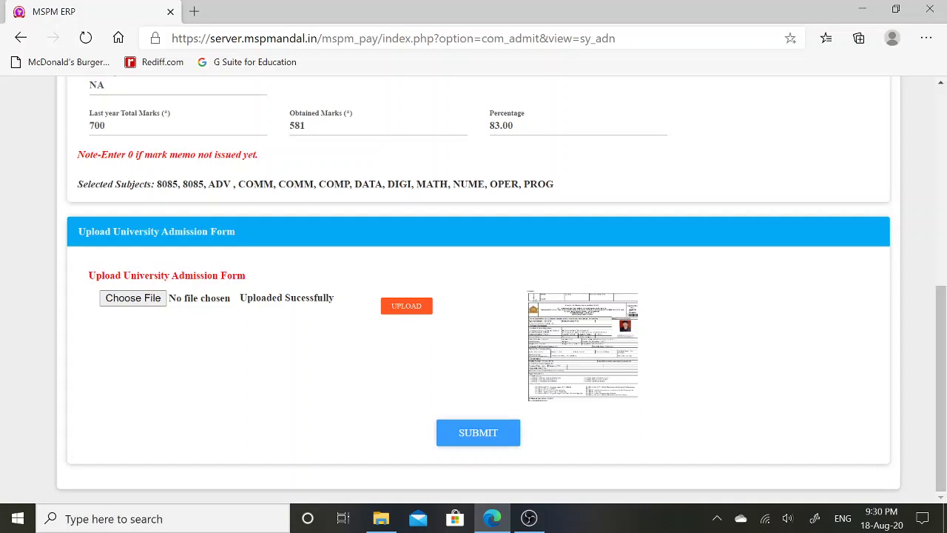
left_click(478, 433)
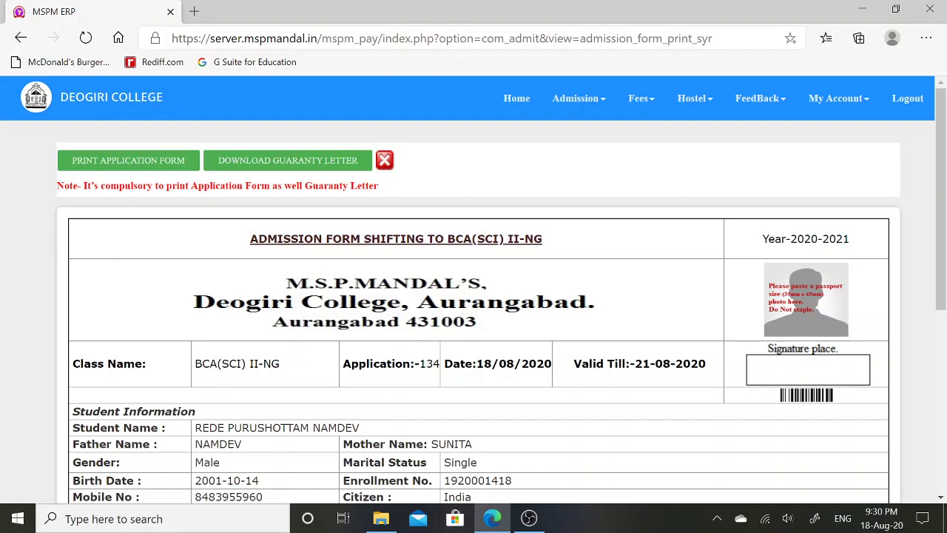
scroll(473, 289, "down", 5)
scroll(473, 289, "up", 5)
Print the application form to a PDF named 'Reddydeoform' on the Desktop.
left_click(128, 160)
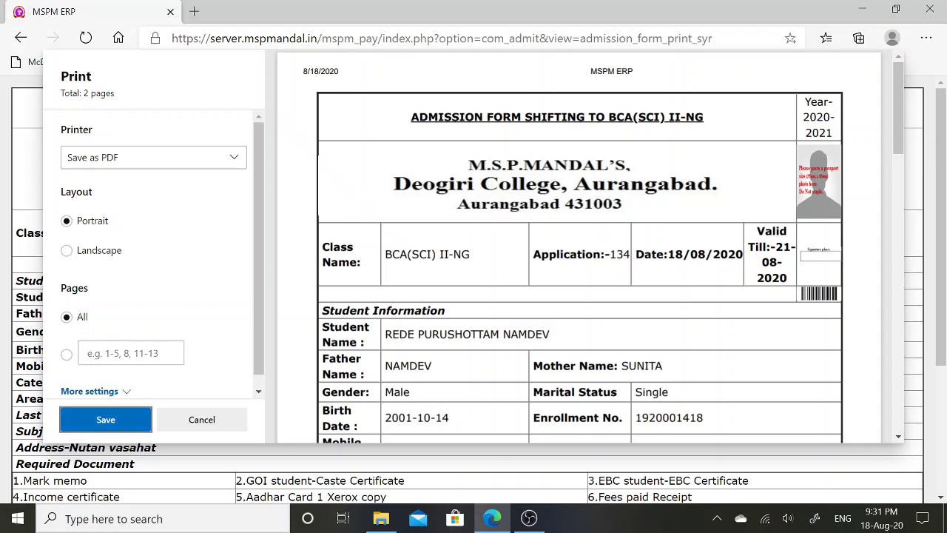
left_click(105, 420)
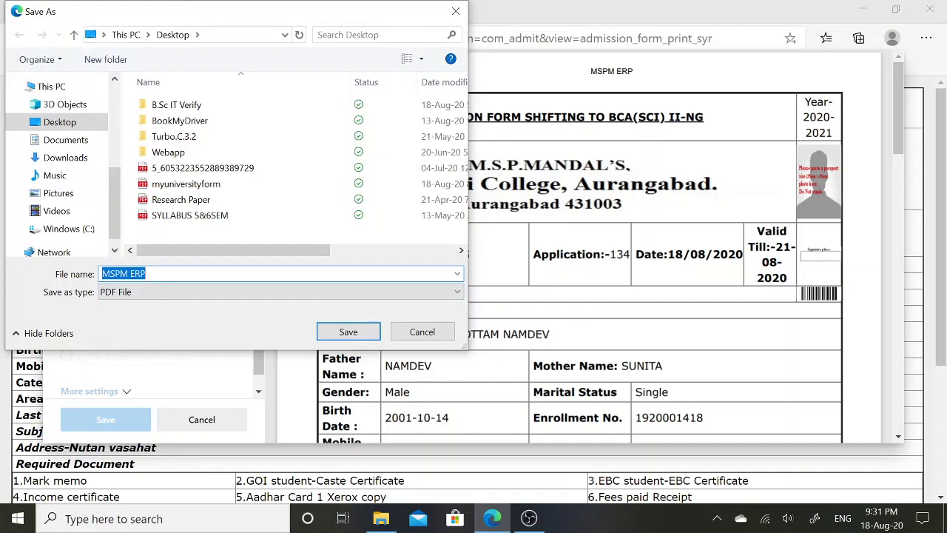
type("Reddy")
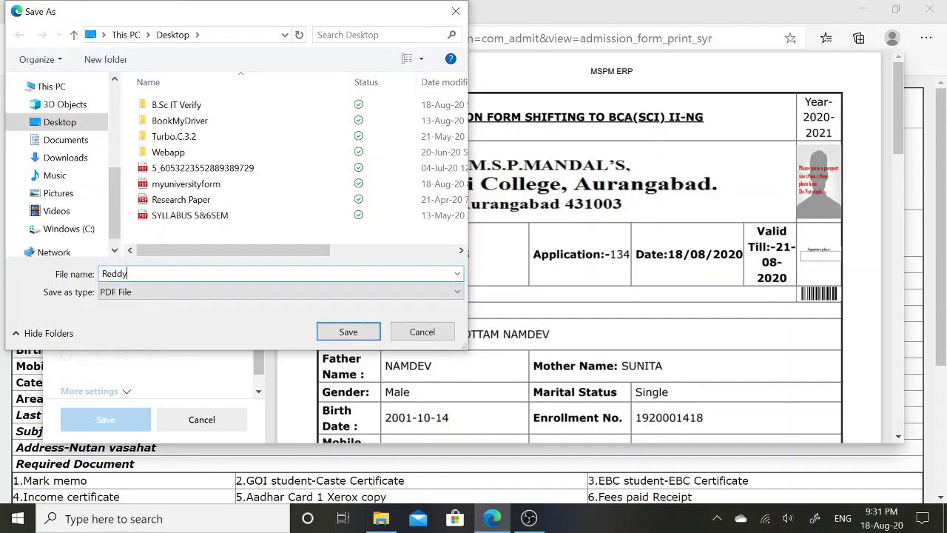
type("deoform")
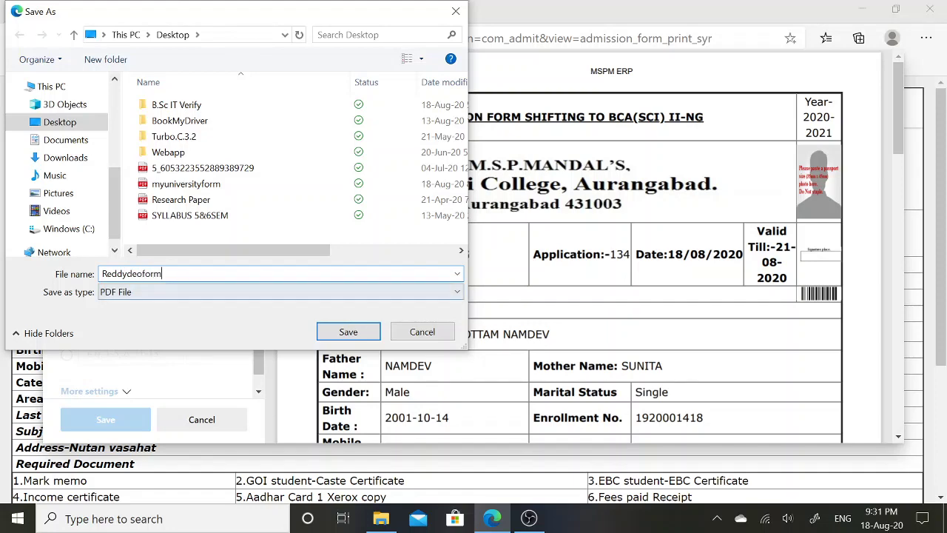
key("Return")
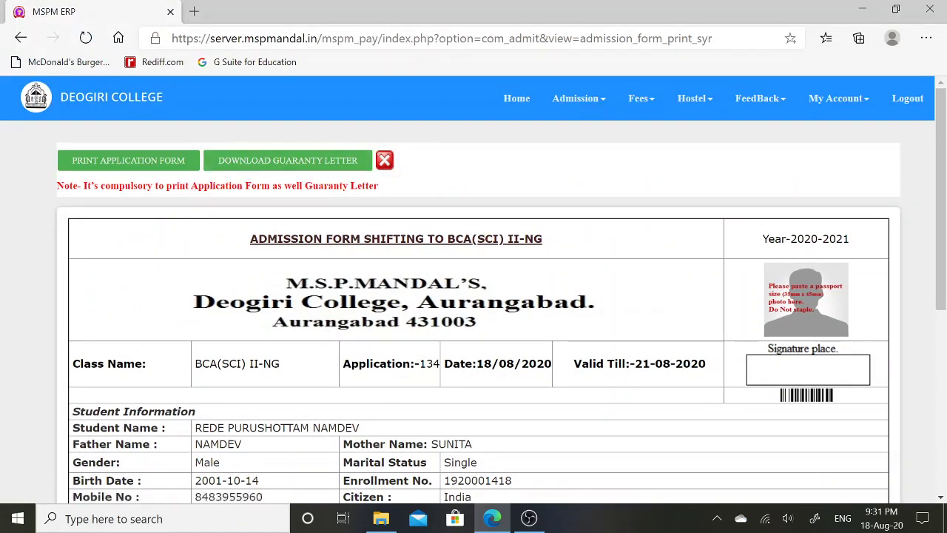
scroll(473, 289, "down", 5)
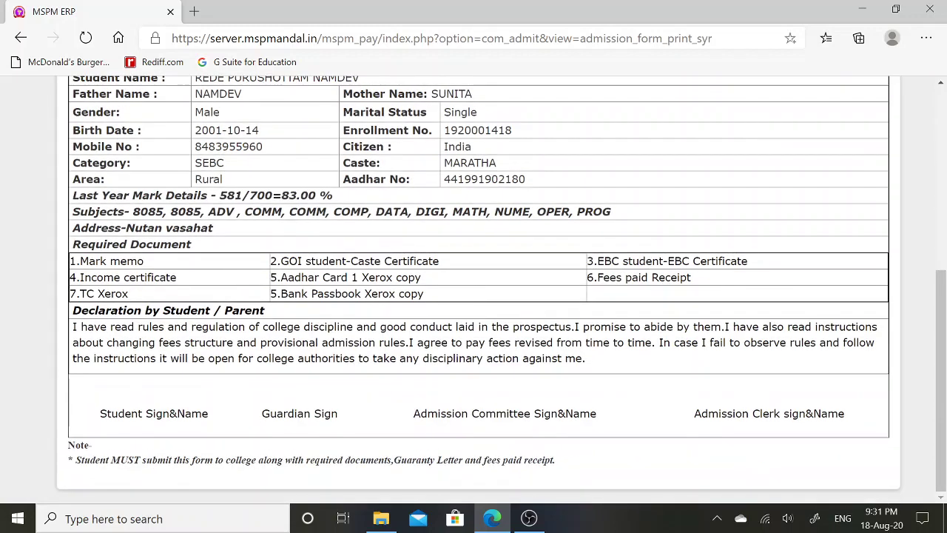